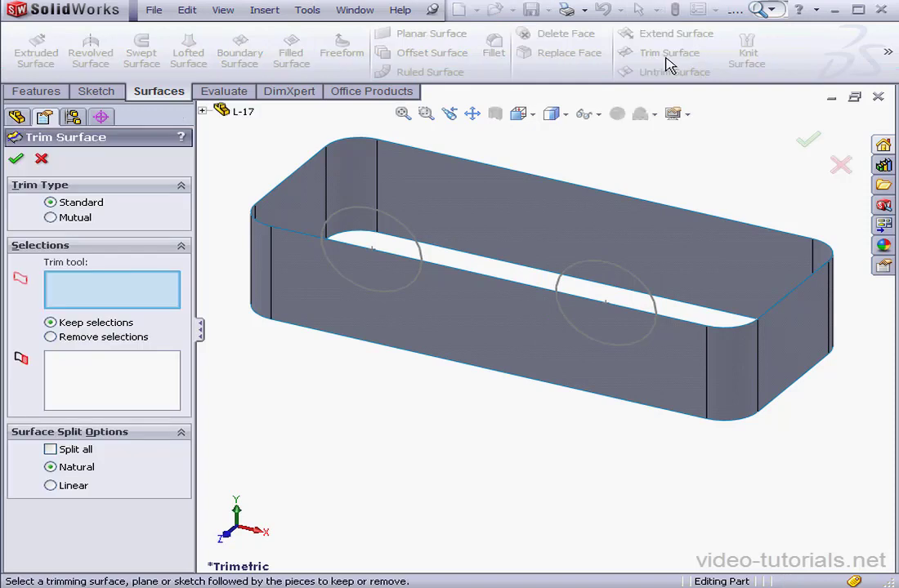
Trim the extruded surface with the two-circle sketch, keeping the body outside the circles so semicircular notches remain in both long walls
click(417, 237)
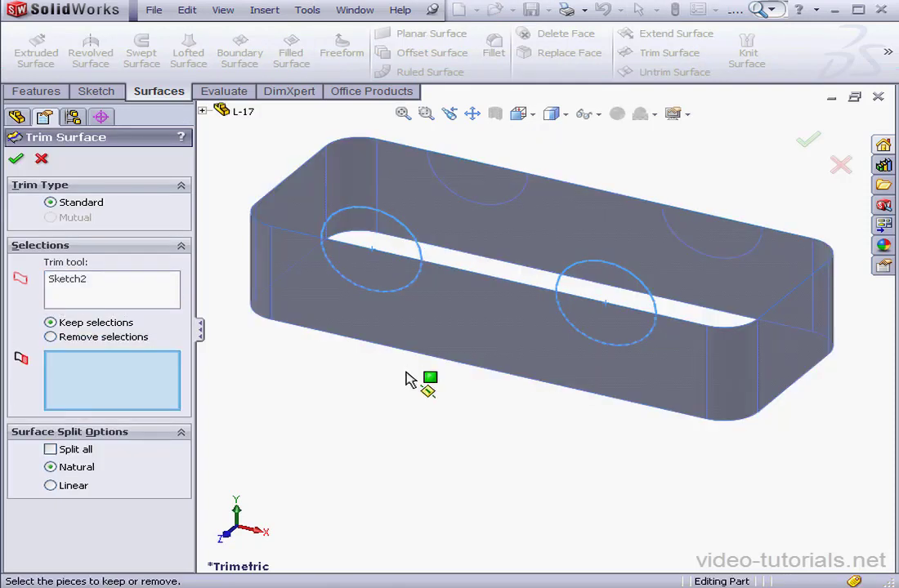
click(469, 335)
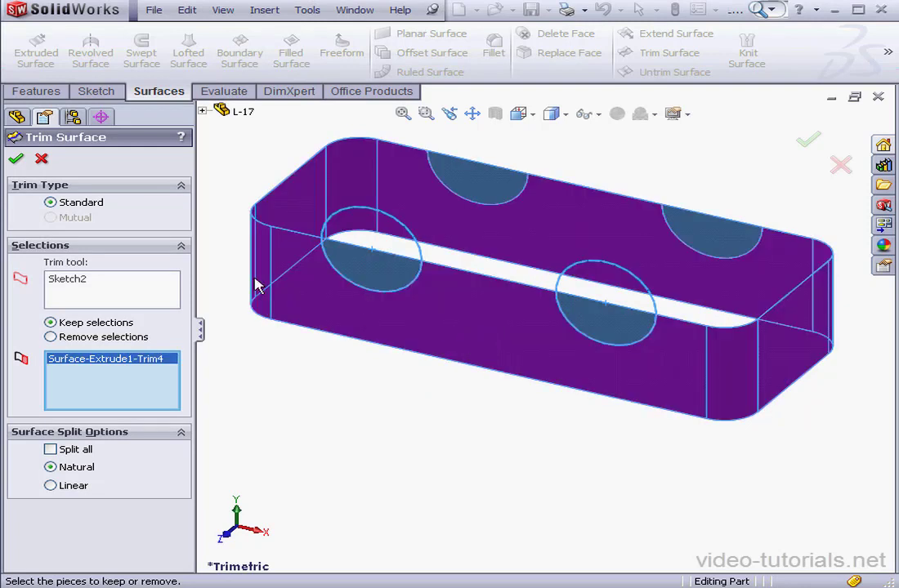
click(15, 158)
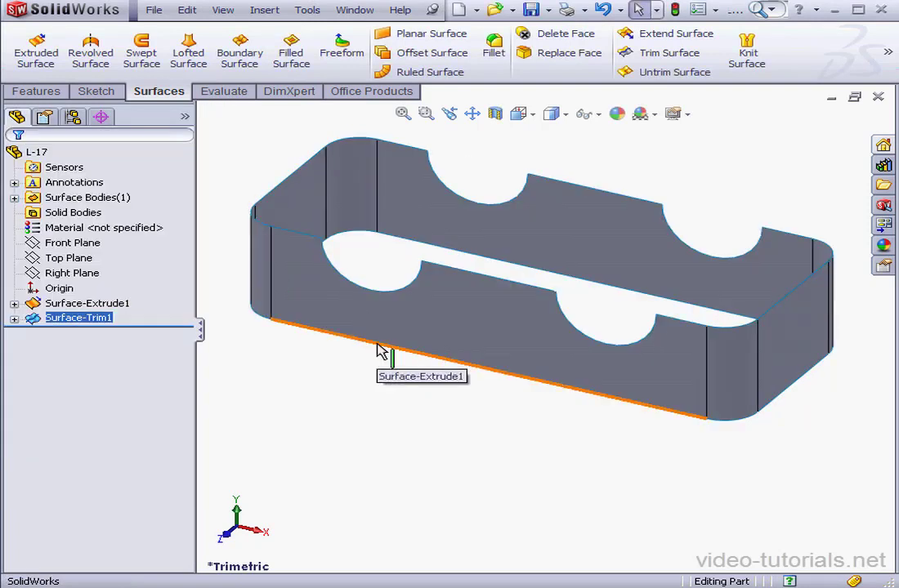
Start a 3D sketch and draw a line between the long walls' upper corner vertices at the model's left end
click(96, 91)
click(30, 75)
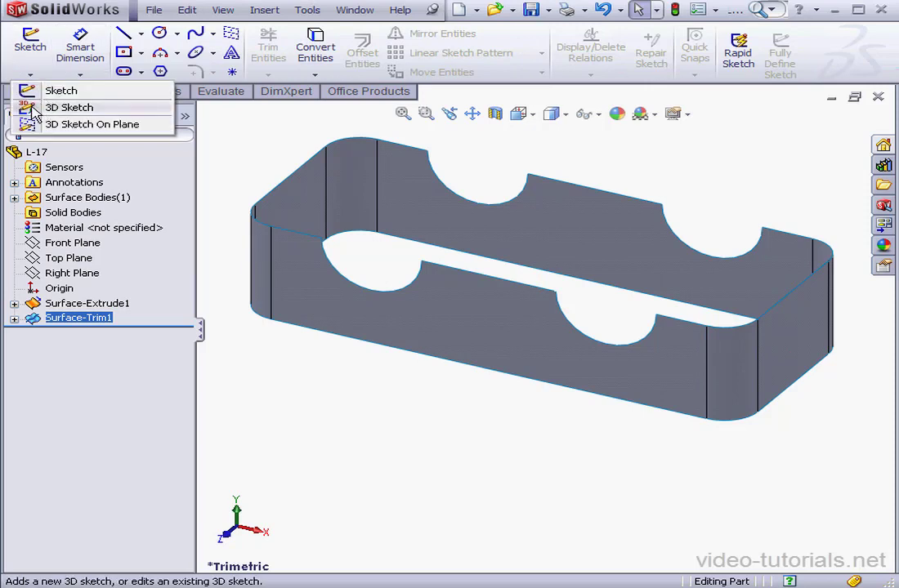
click(35, 108)
click(124, 33)
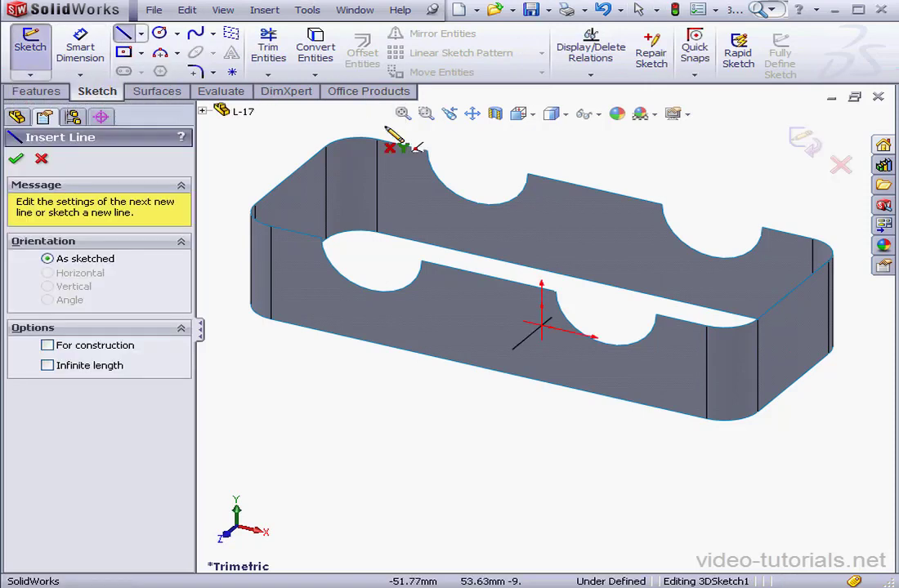
click(377, 139)
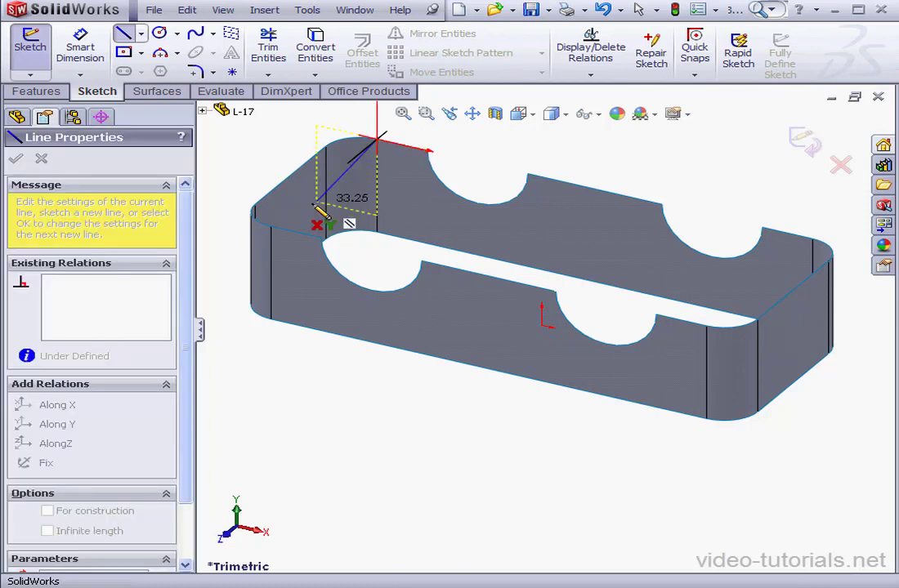
click(272, 227)
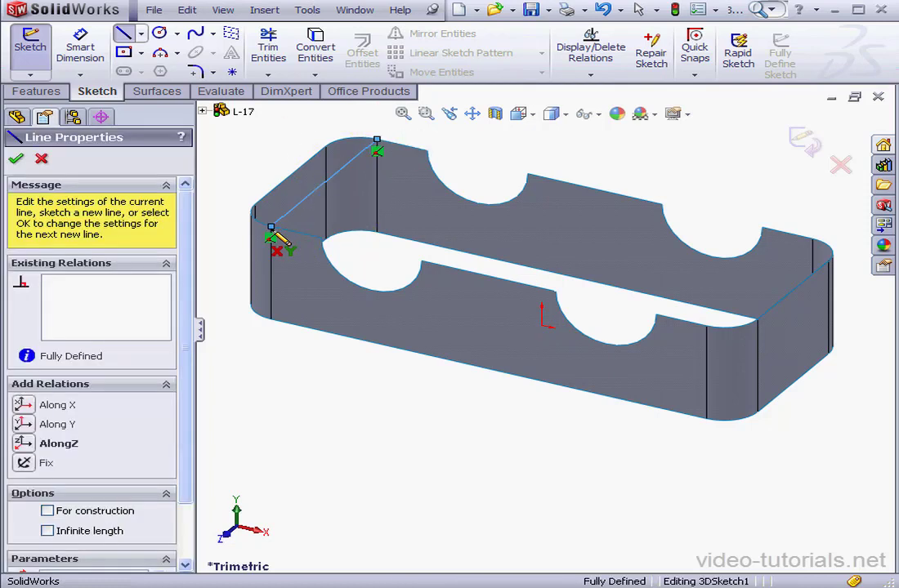
right_click(447, 167)
click(470, 171)
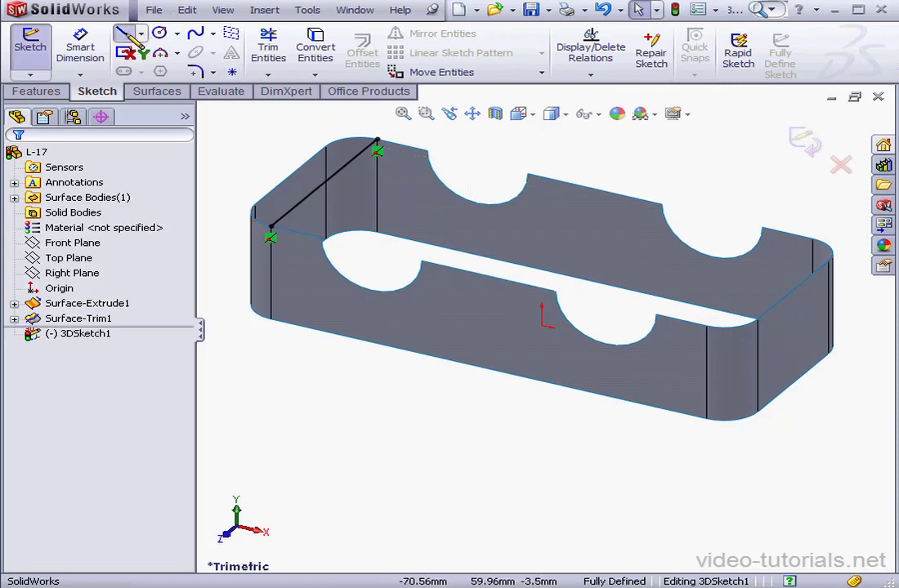
Sketch lines across the long walls joining both ends of the left pair of notches, and delete the diagonal line connecting them
click(125, 34)
click(427, 151)
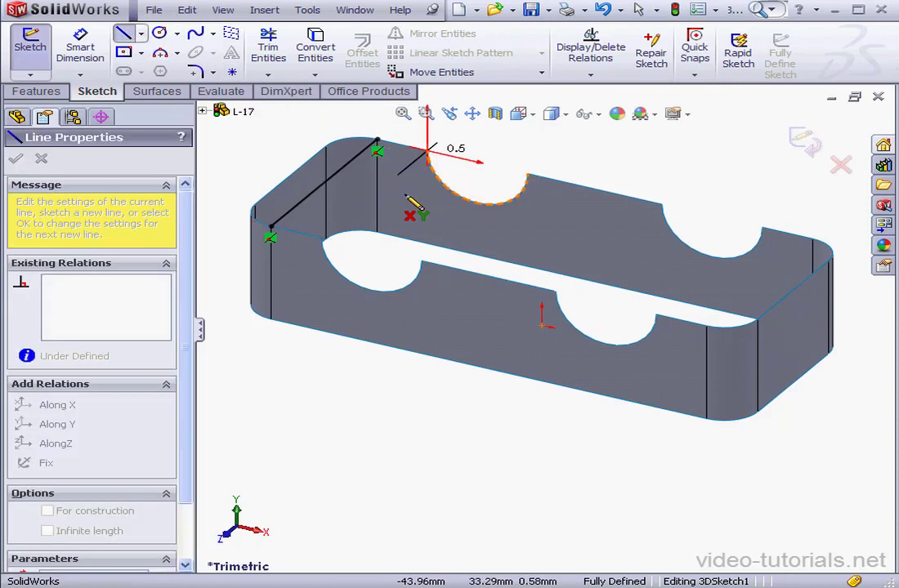
click(325, 240)
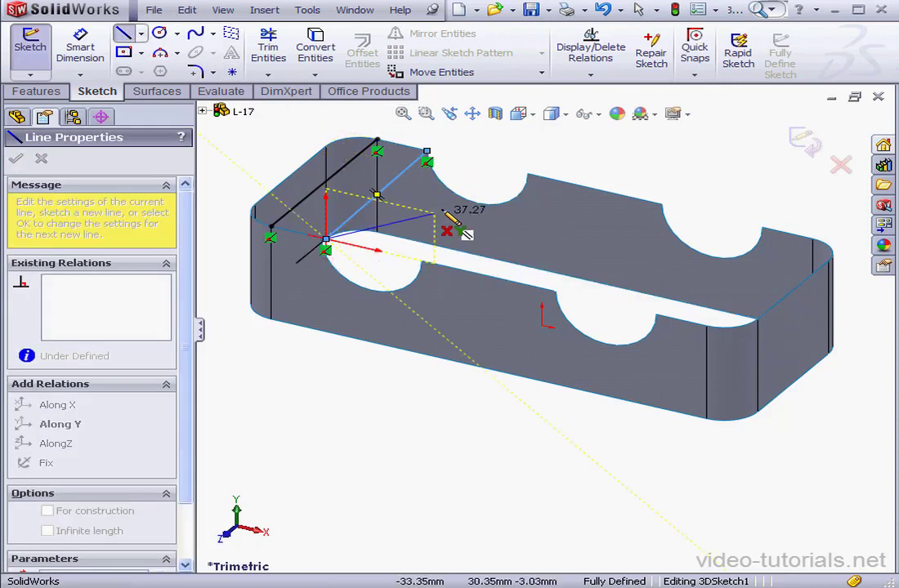
click(527, 174)
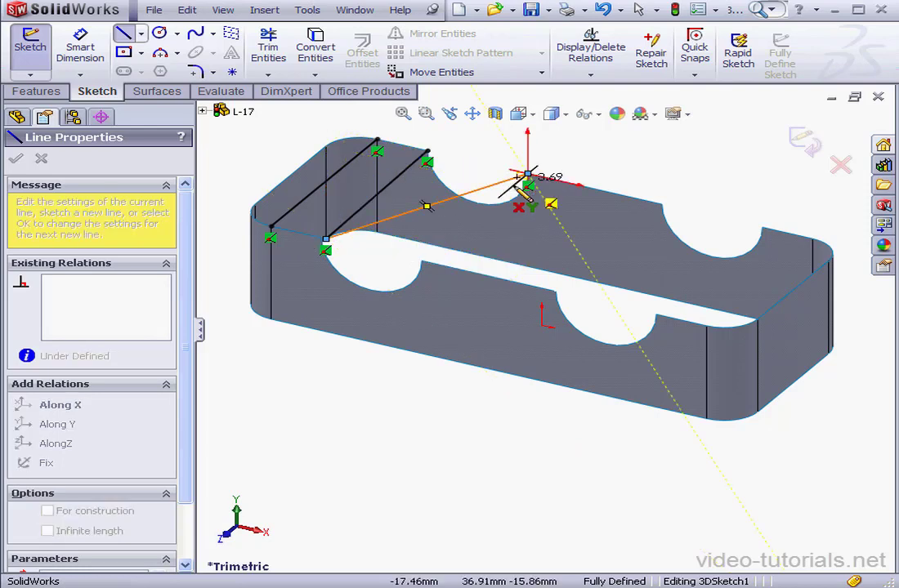
click(422, 261)
right_click(506, 245)
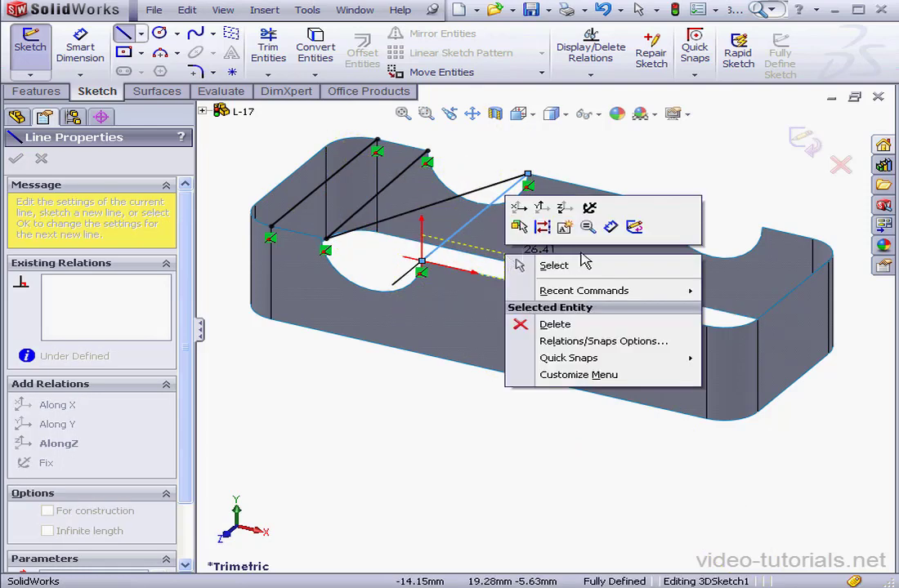
click(578, 265)
click(462, 200)
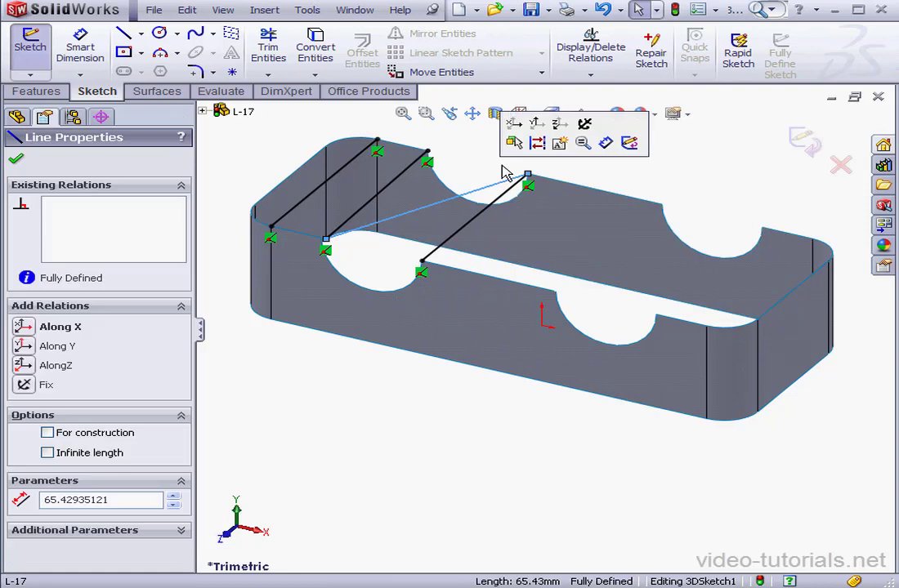
key(Delete)
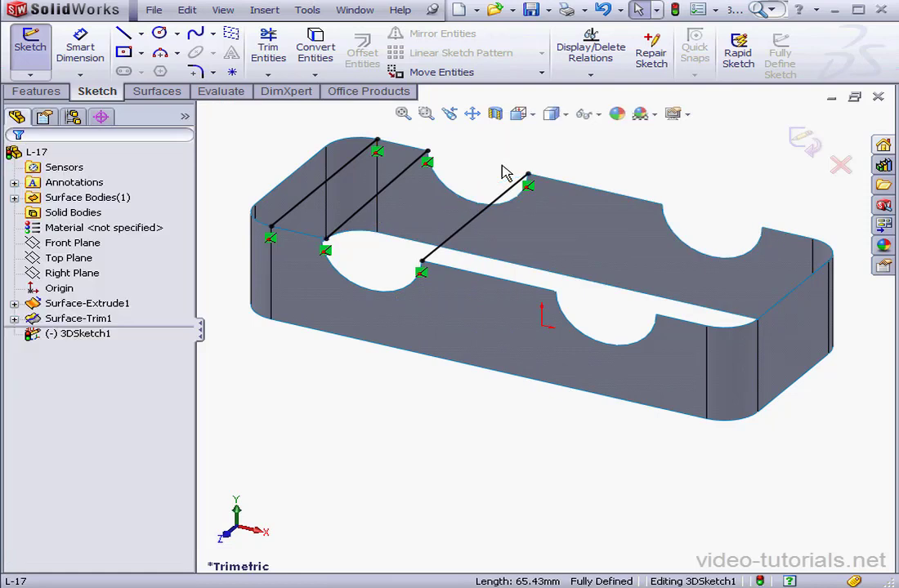
Sketch a line between the long walls' upper corner vertices at the model's right end
click(122, 36)
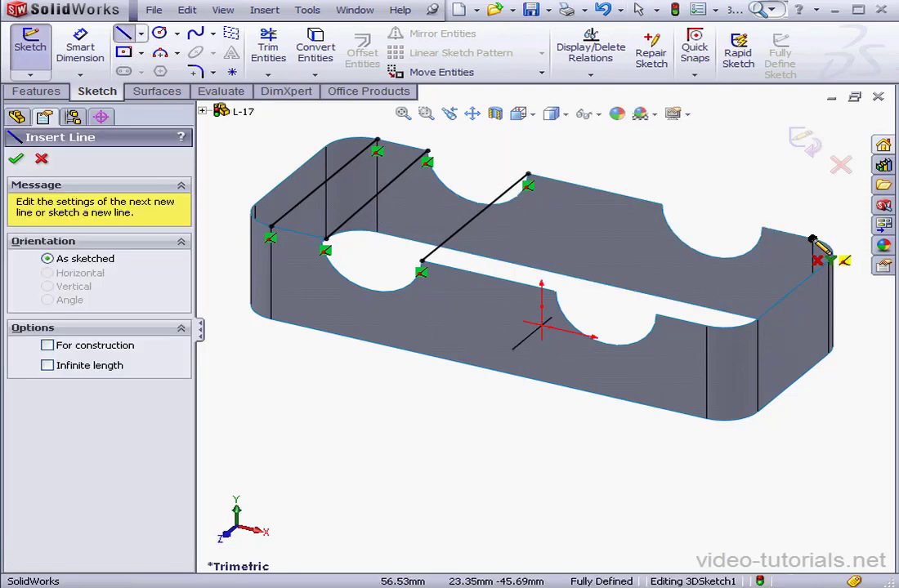
click(813, 238)
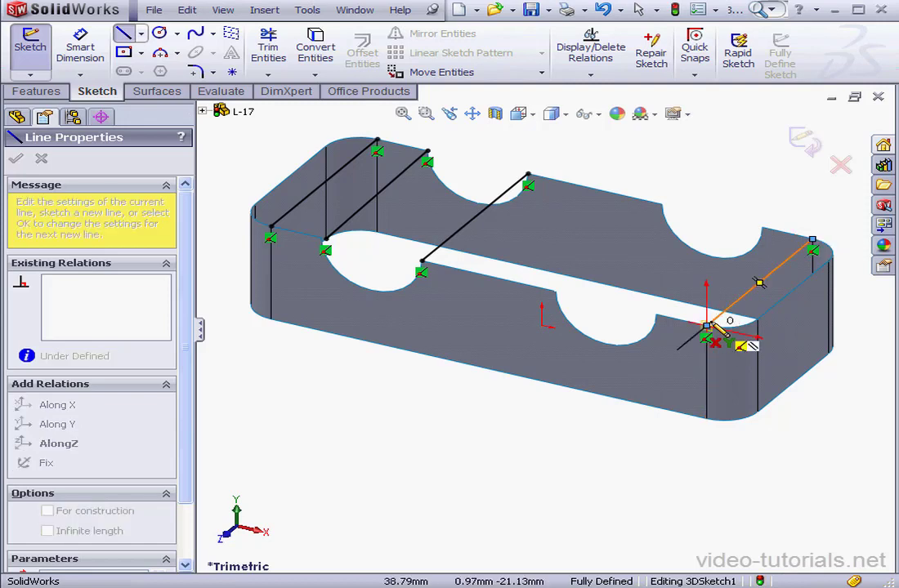
right_click(656, 292)
click(656, 294)
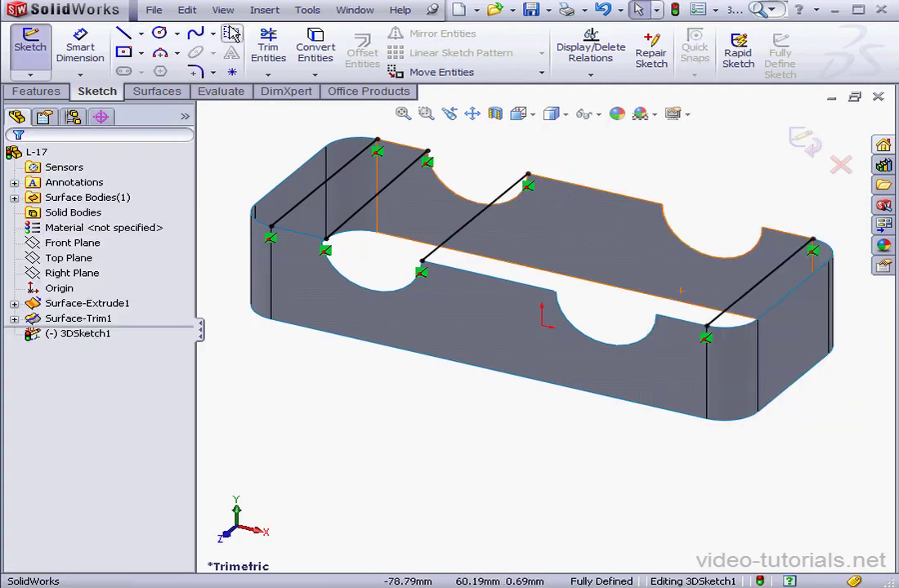
Add a sketch plane in the 3D sketch through the upper middle edges of the two long walls
click(232, 33)
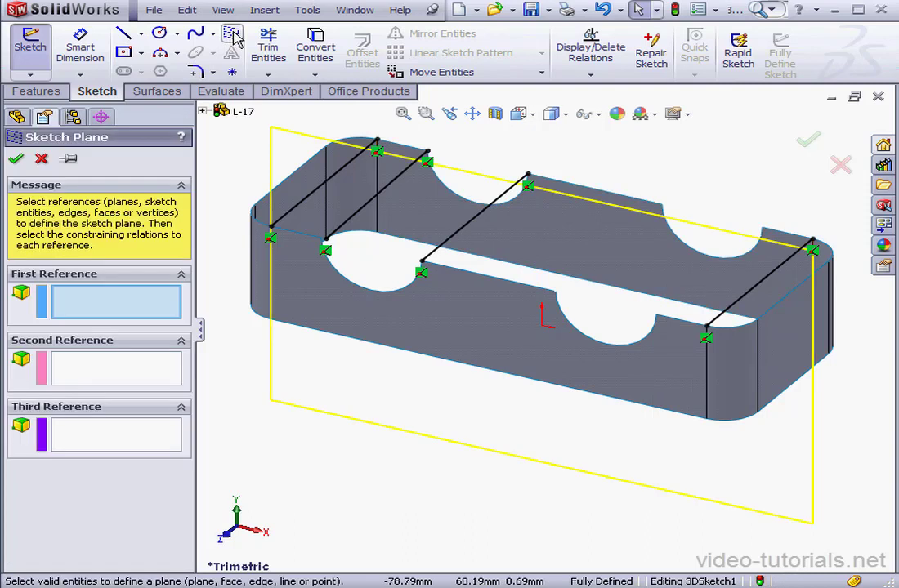
click(651, 206)
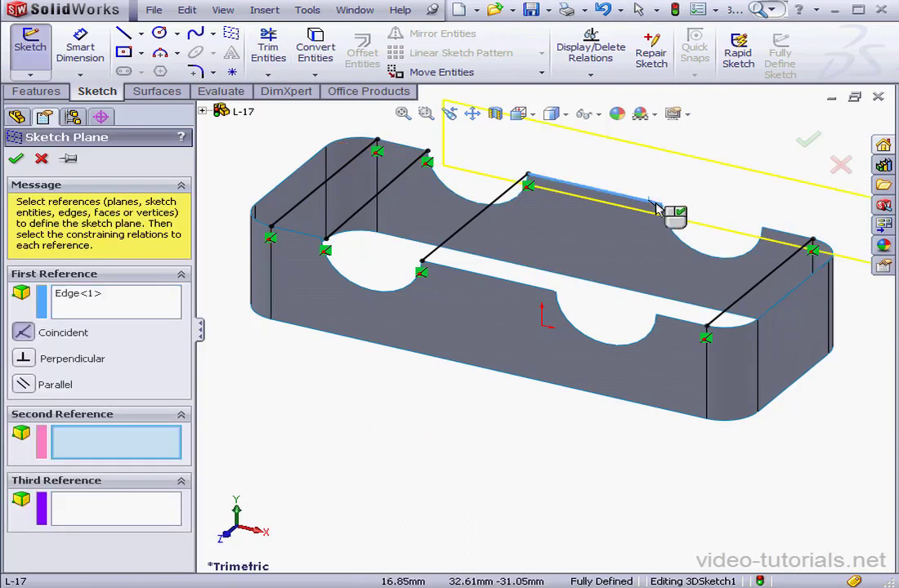
click(546, 293)
click(16, 161)
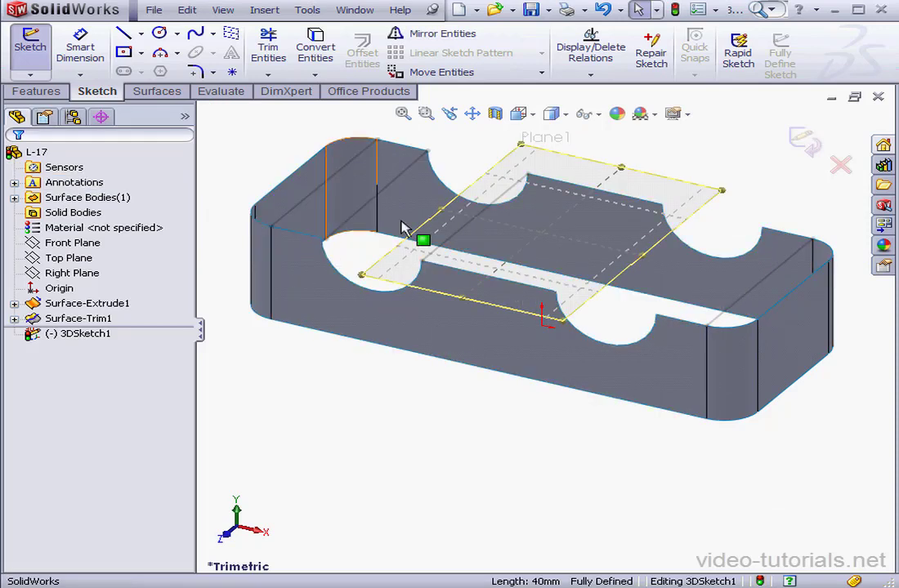
Draw two 3-point arcs joining the ends of the right pair of notches, bowed toward each other, with radii of about 47.6 and 54 mm
click(177, 54)
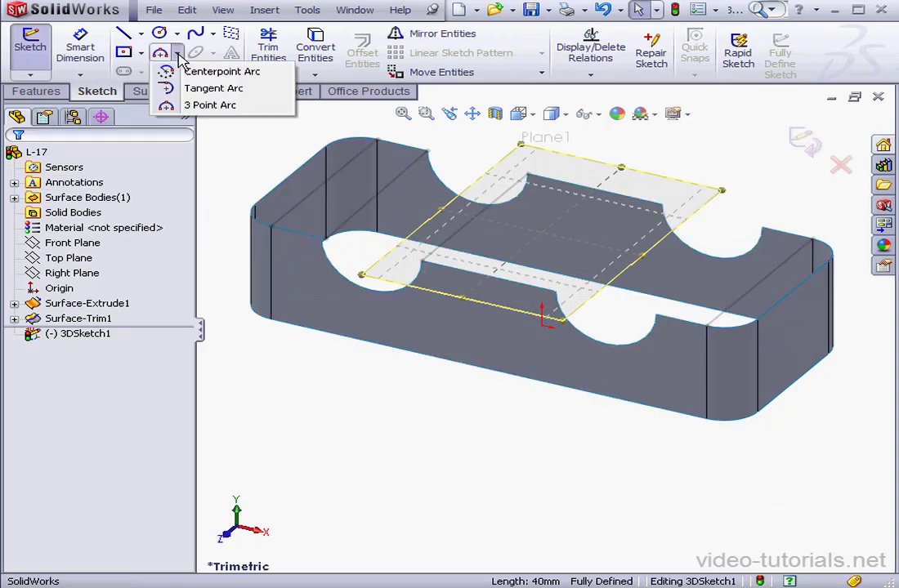
click(180, 105)
click(556, 291)
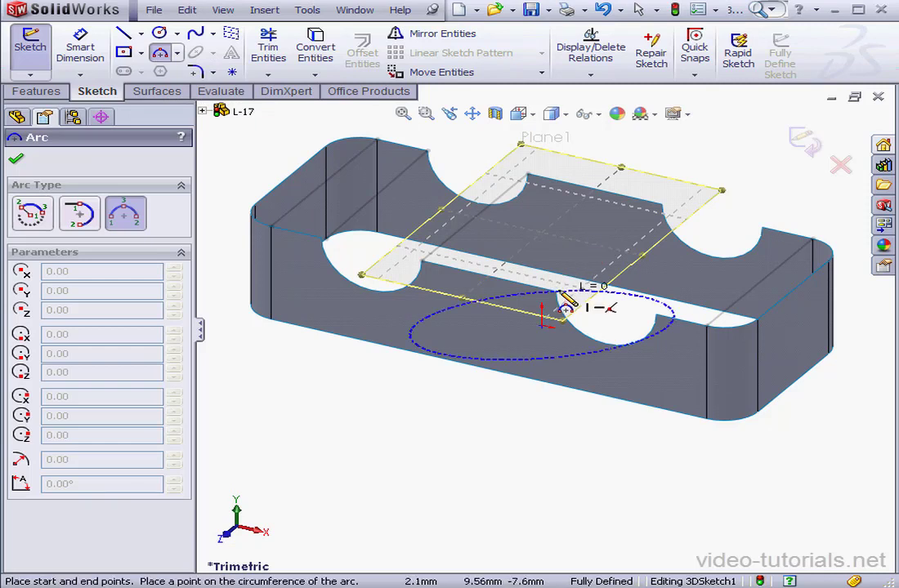
click(660, 206)
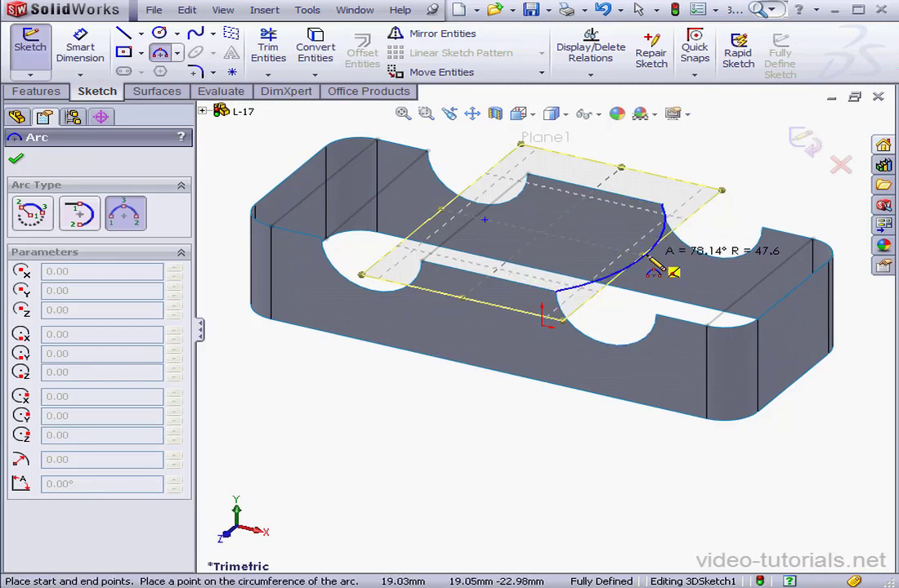
click(645, 258)
click(763, 230)
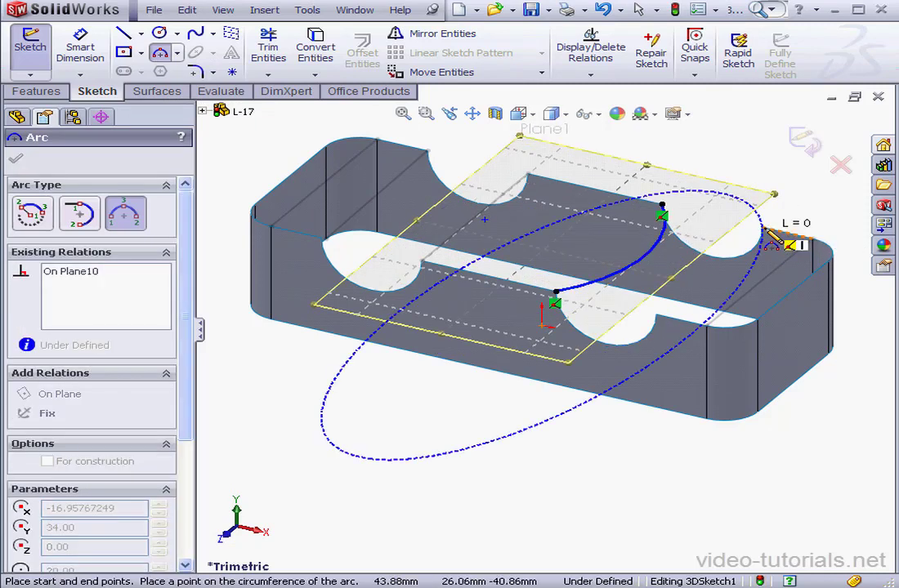
click(662, 312)
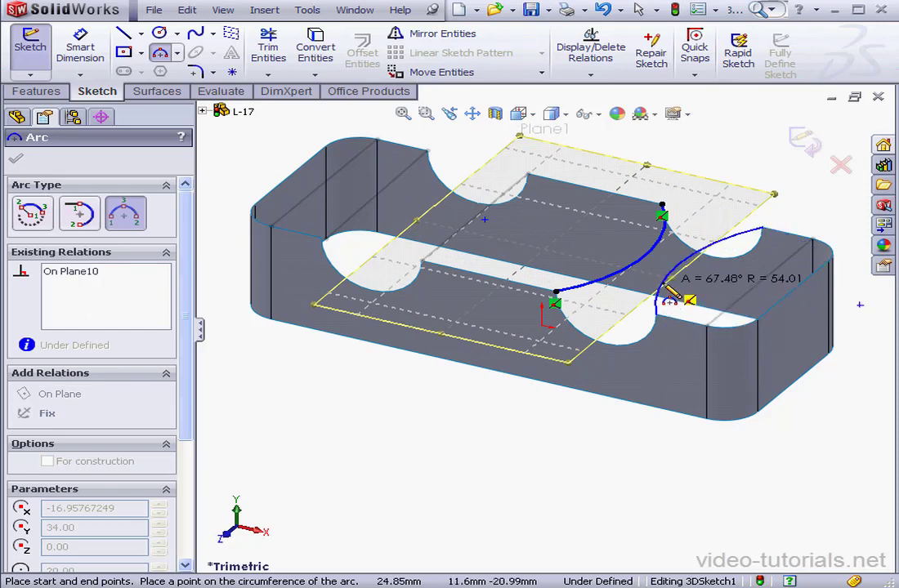
click(685, 253)
right_click(725, 230)
click(737, 247)
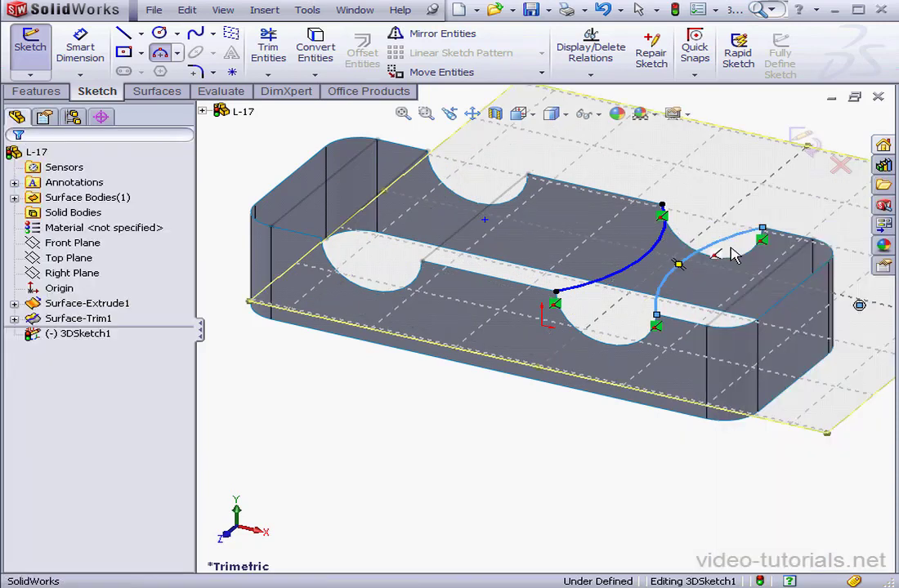
Add an Equal relation between the two arcs
click(688, 247)
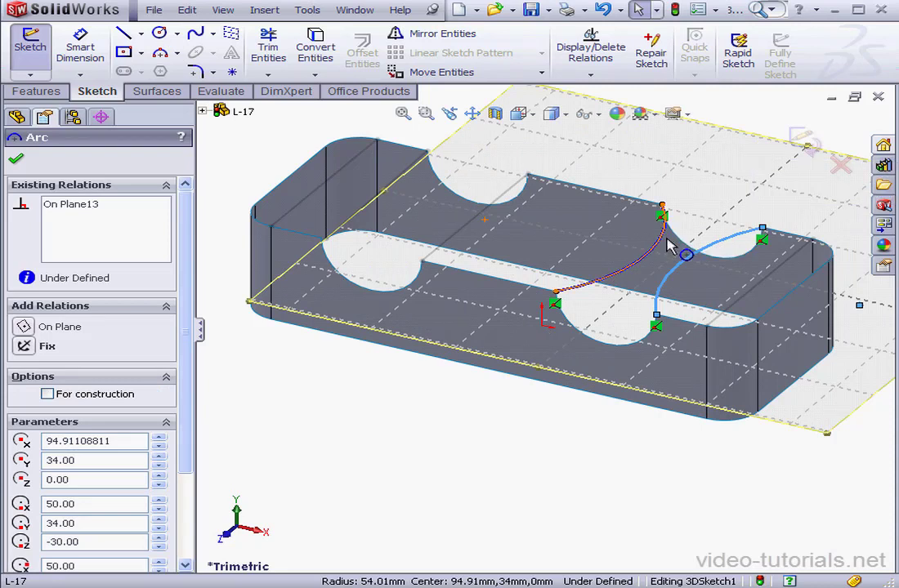
ctrl+click(663, 243)
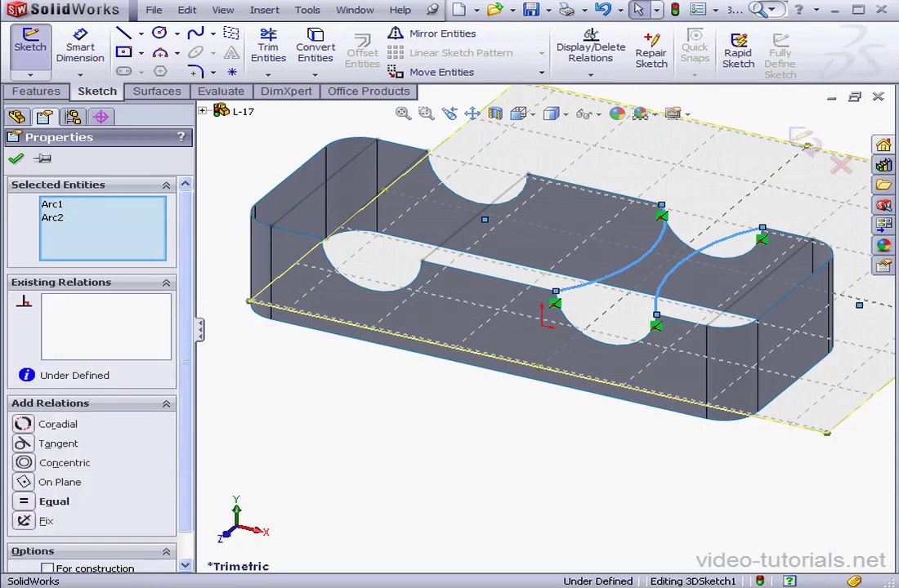
click(28, 502)
Dimension the radius of the arc nearer the model's middle as 50 mm
click(80, 47)
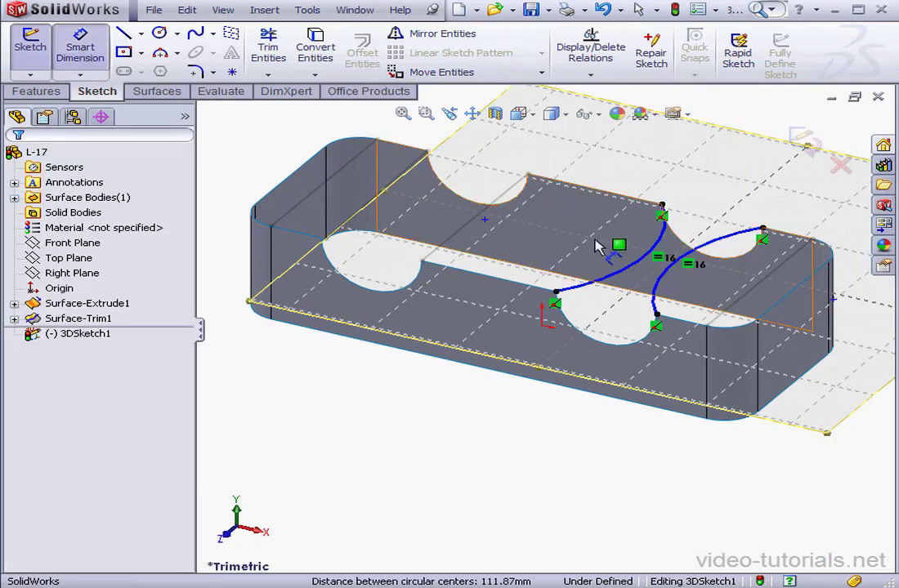
click(621, 263)
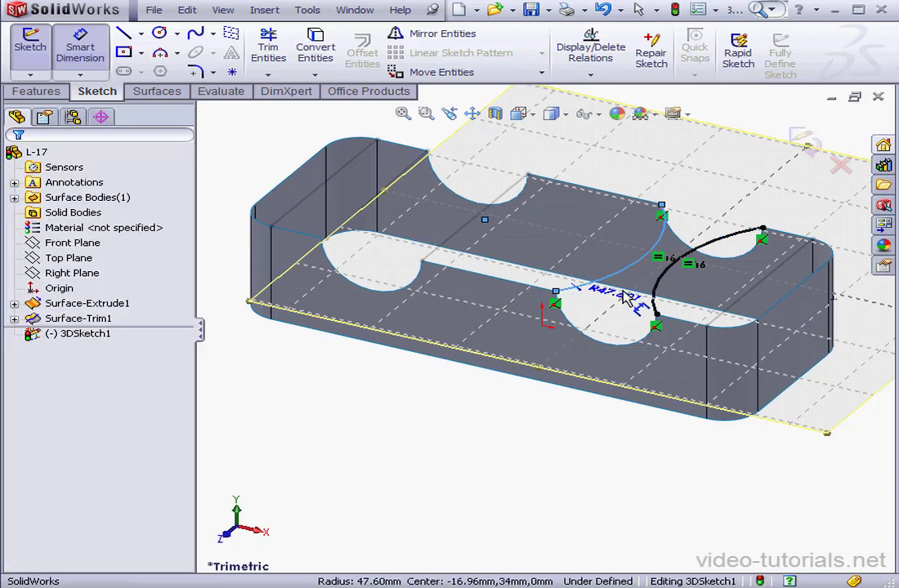
click(625, 296)
text(50)
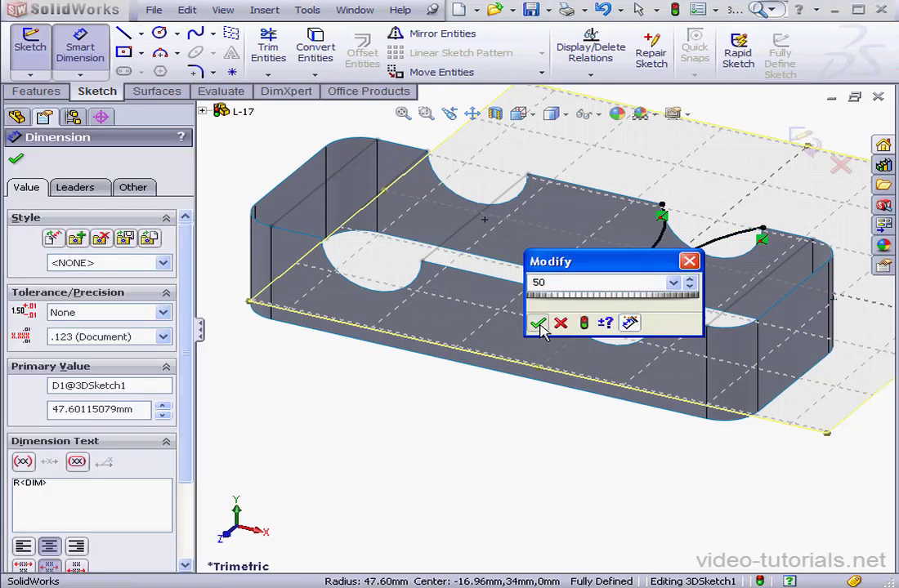
click(538, 324)
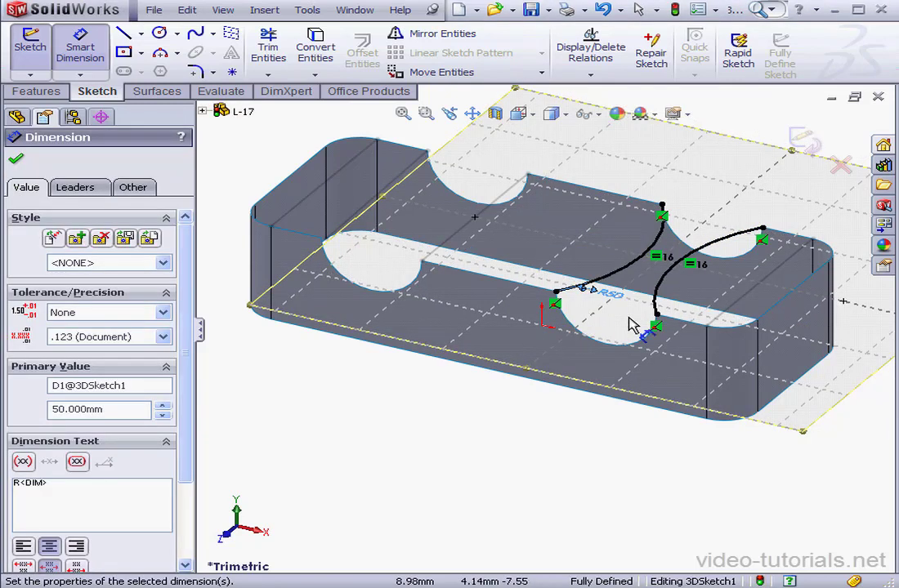
Exit the 3D sketch, clear its selection and bring up the surface modelling commands
click(813, 149)
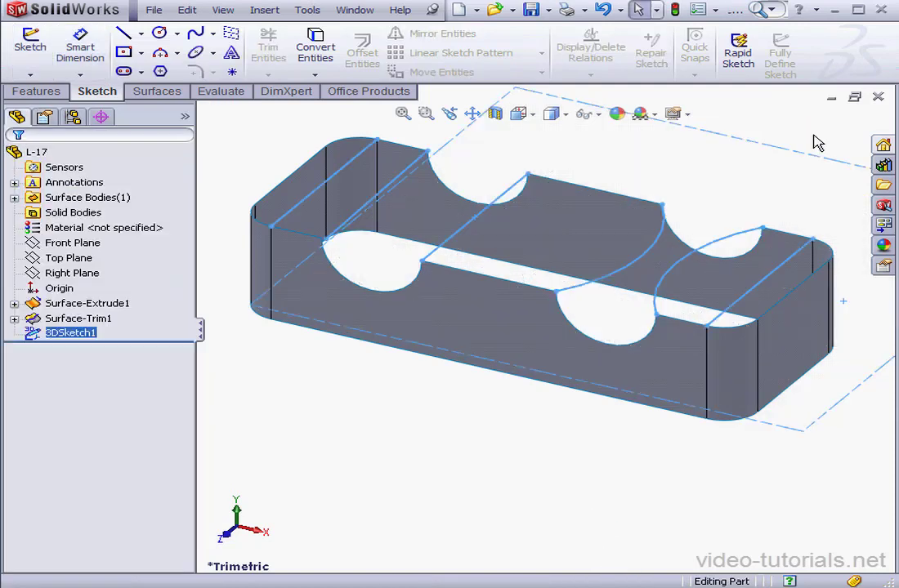
click(454, 113)
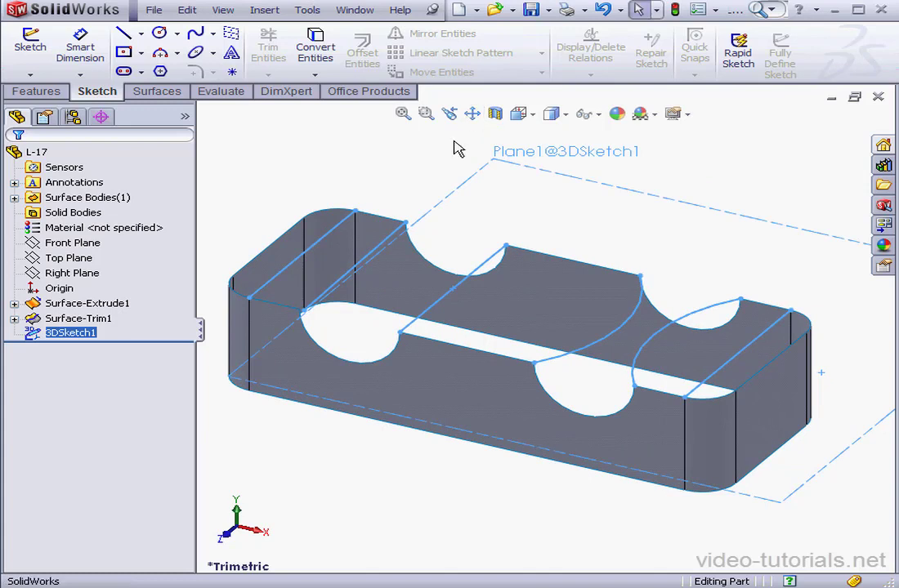
click(402, 169)
click(168, 93)
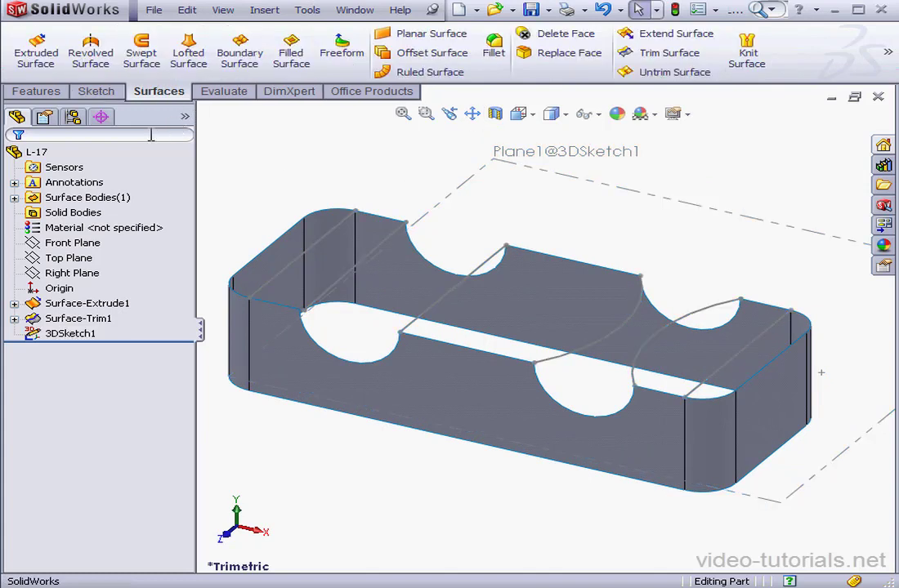
Create a boundary surface over the left end, using the end edge and nearest sketch line as Direction 1, the two rounded corner edges as Direction 2
click(239, 59)
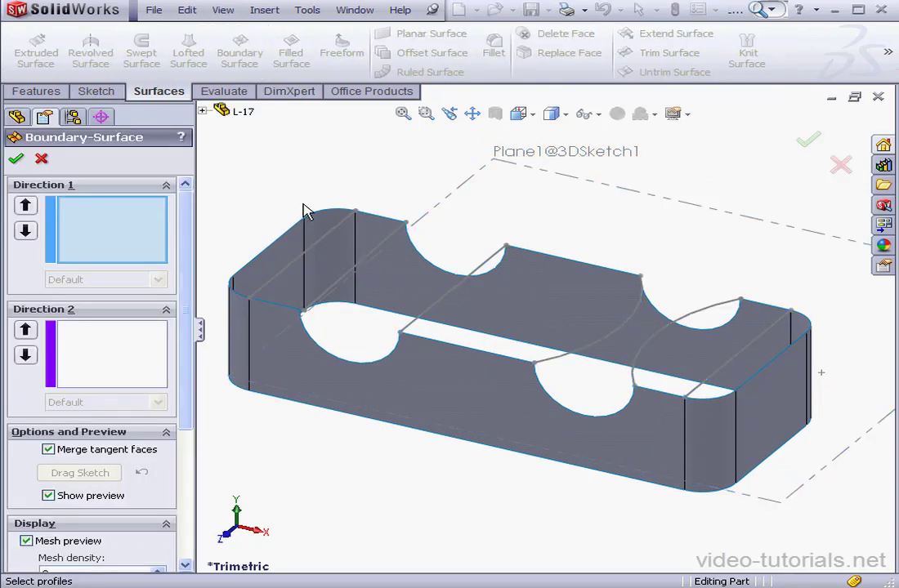
click(278, 251)
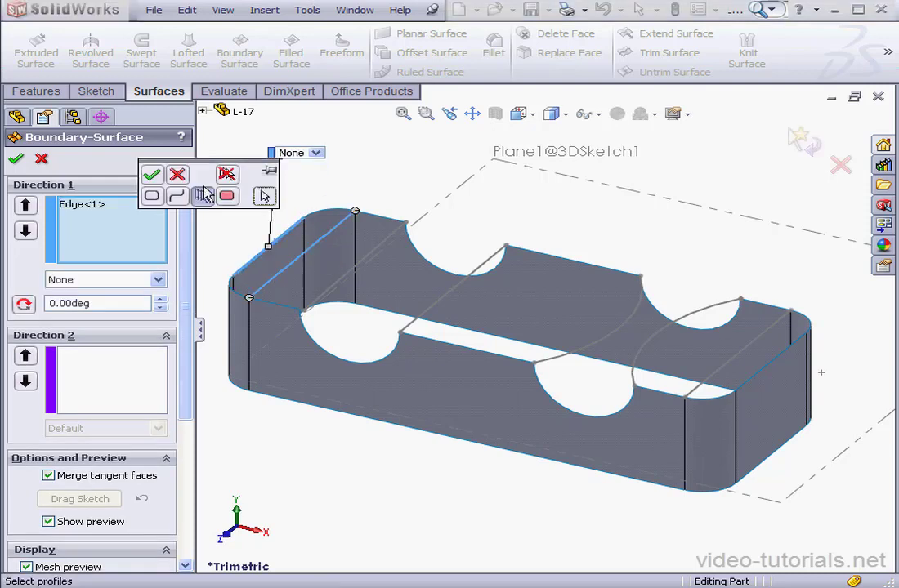
click(152, 176)
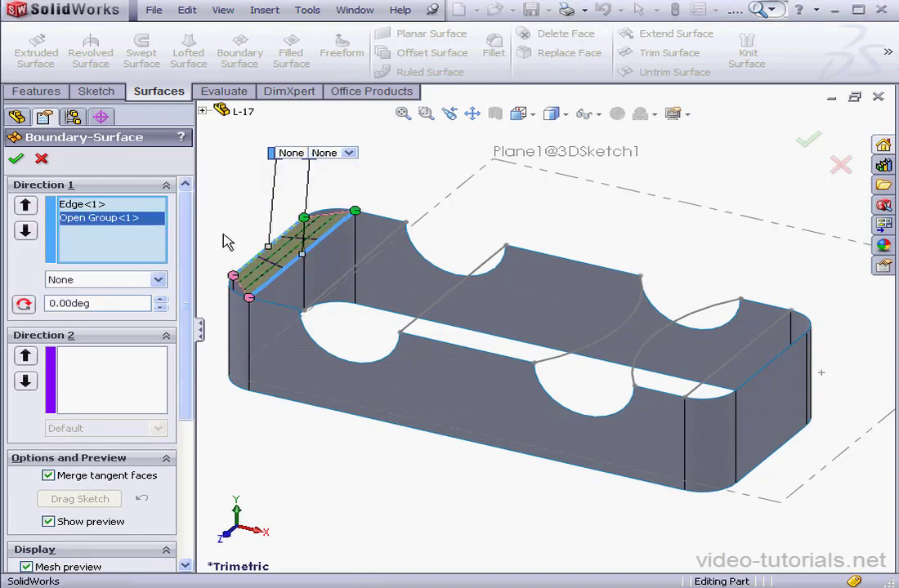
click(102, 387)
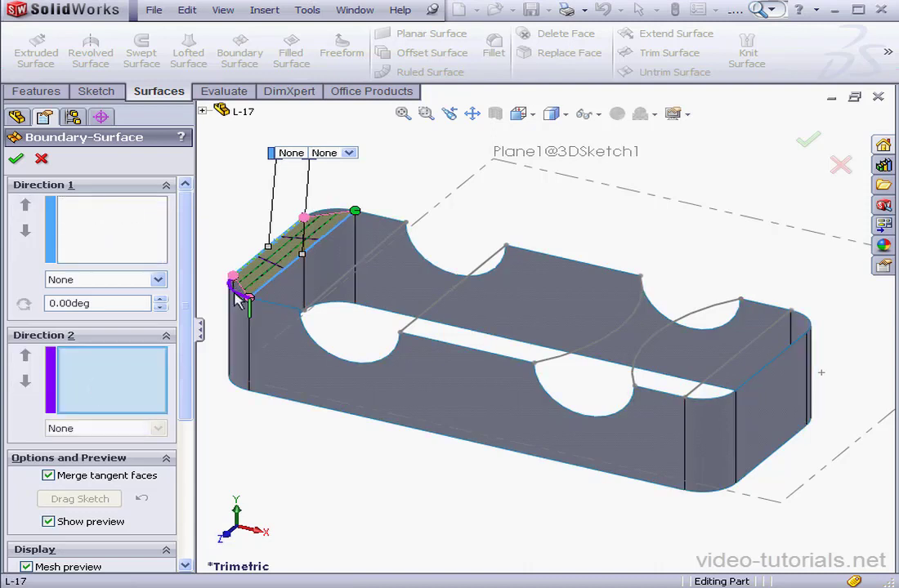
click(235, 289)
click(335, 218)
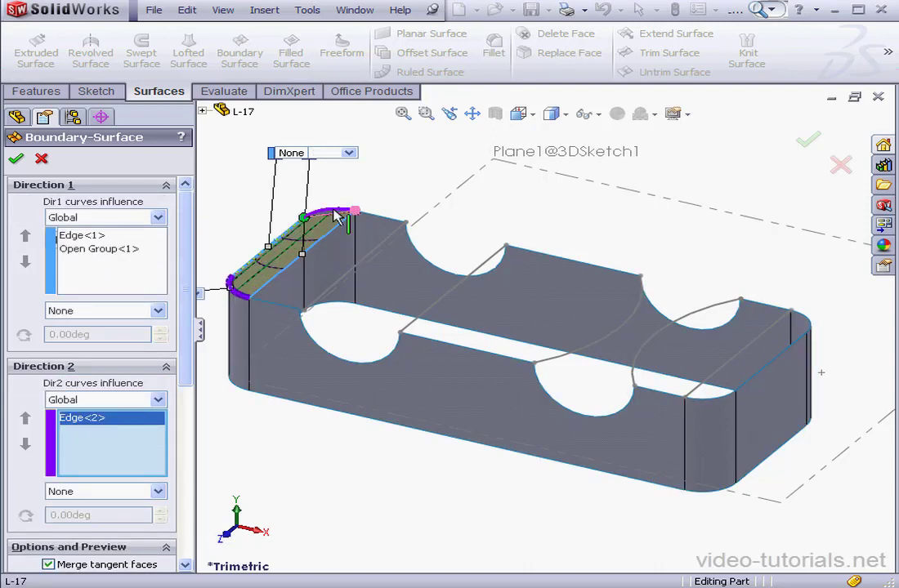
click(16, 160)
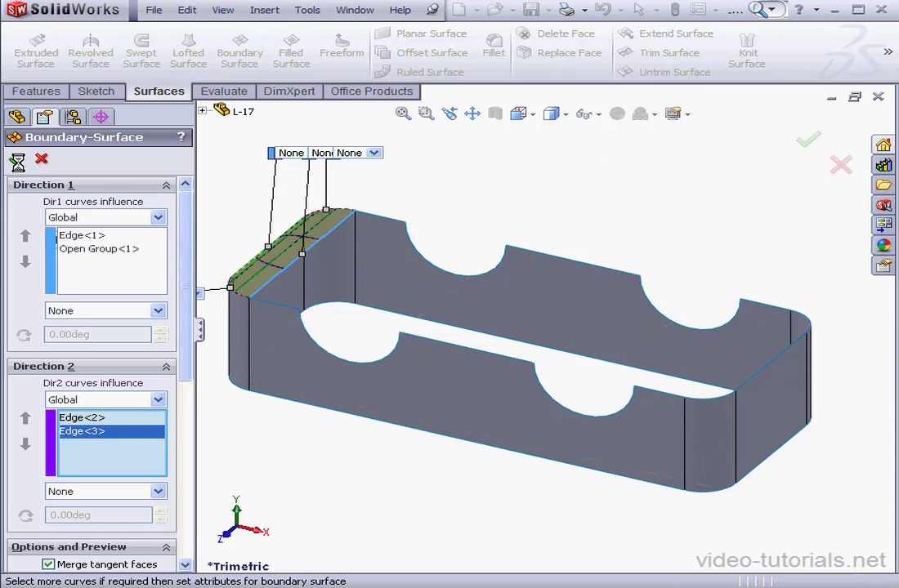
Show the 3D sketch absorbed by the first boundary surface
click(14, 333)
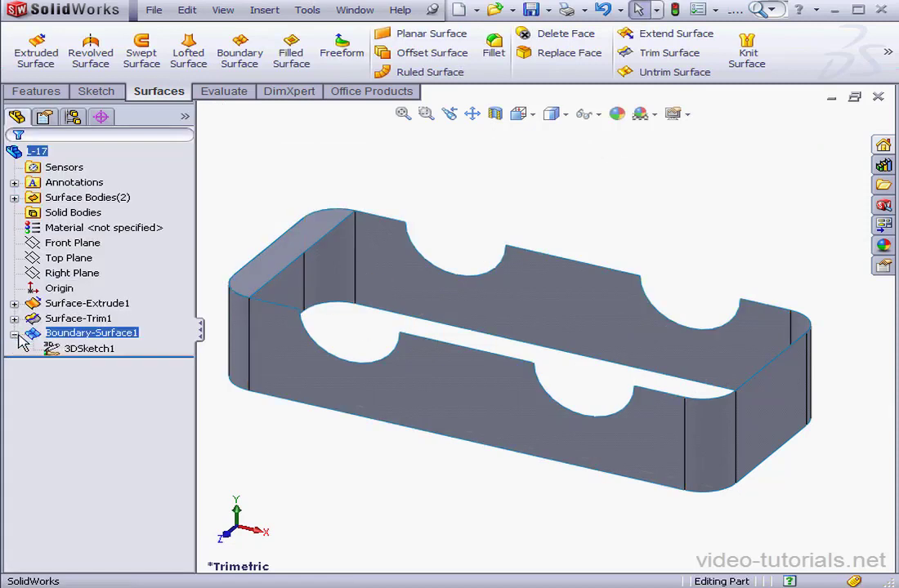
click(72, 349)
right_click(71, 351)
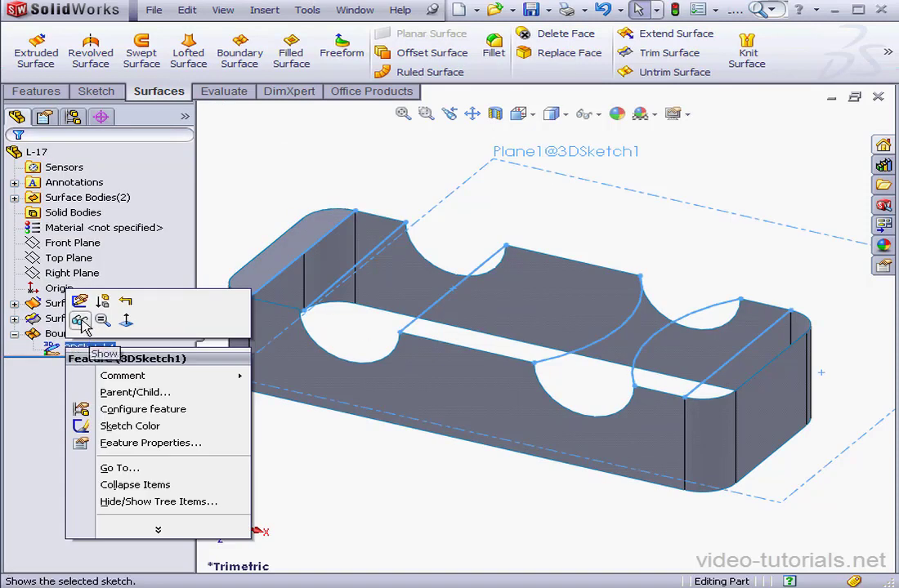
click(81, 321)
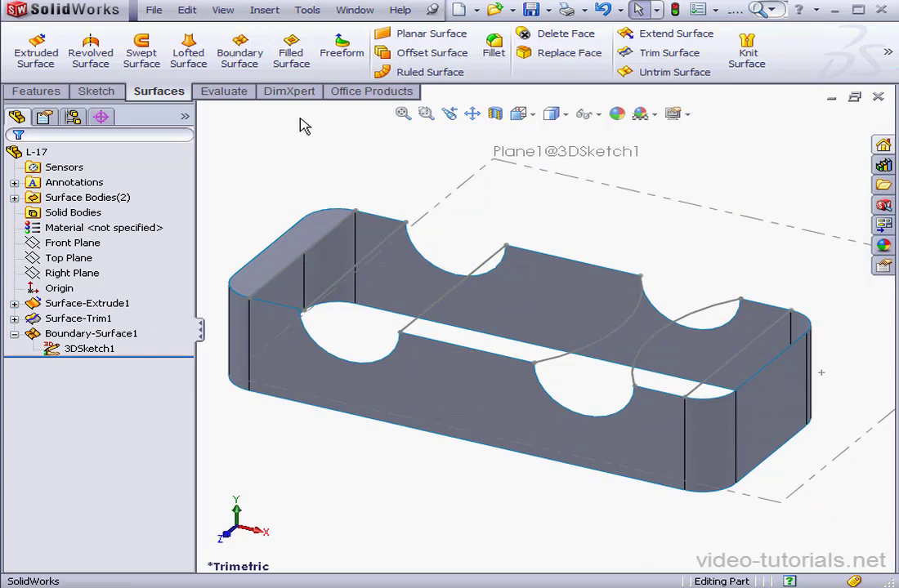
Create a boundary surface between the two short straight top edges lying between the left end surface and the left notches
click(240, 49)
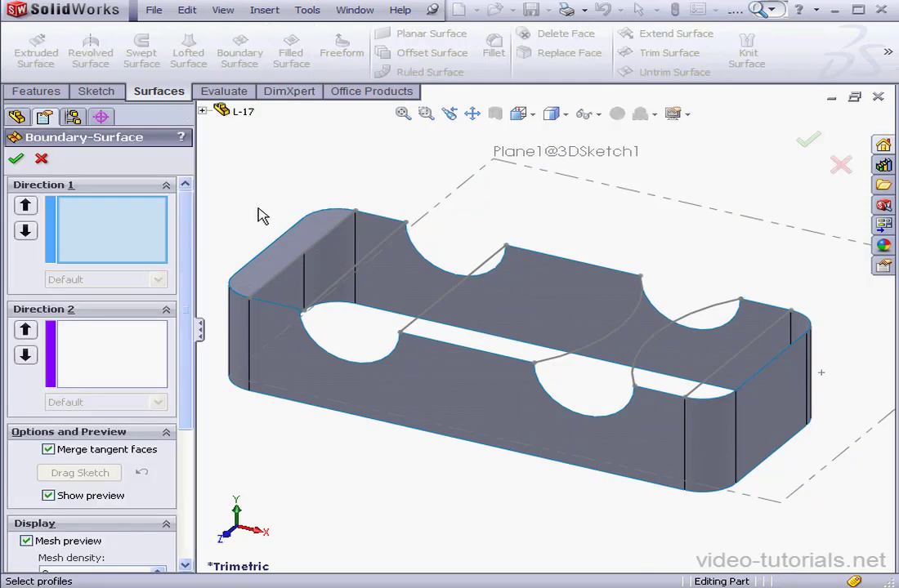
click(388, 222)
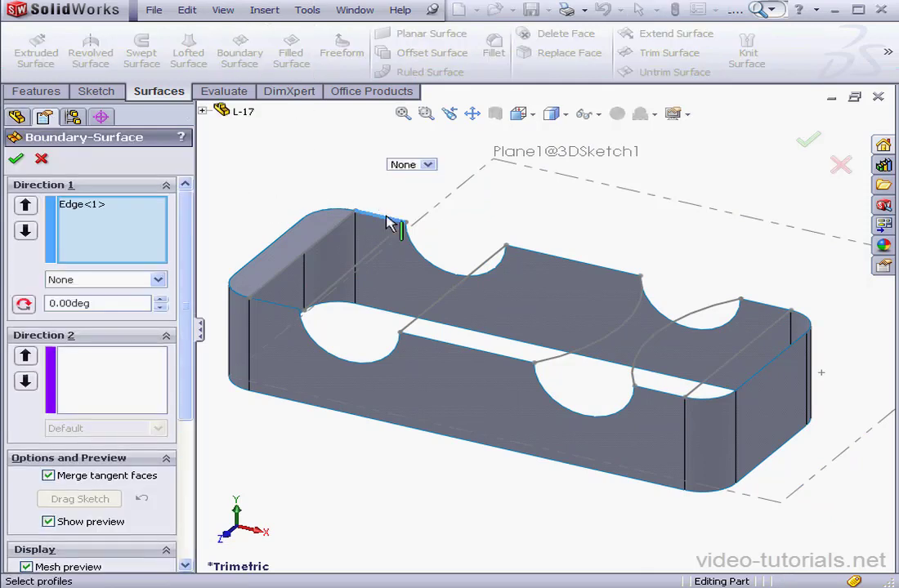
click(280, 310)
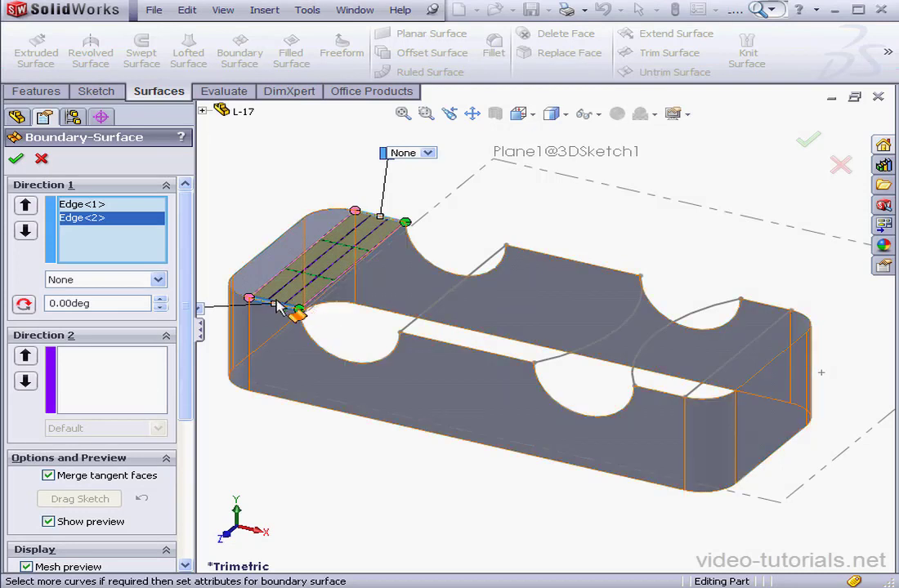
click(16, 159)
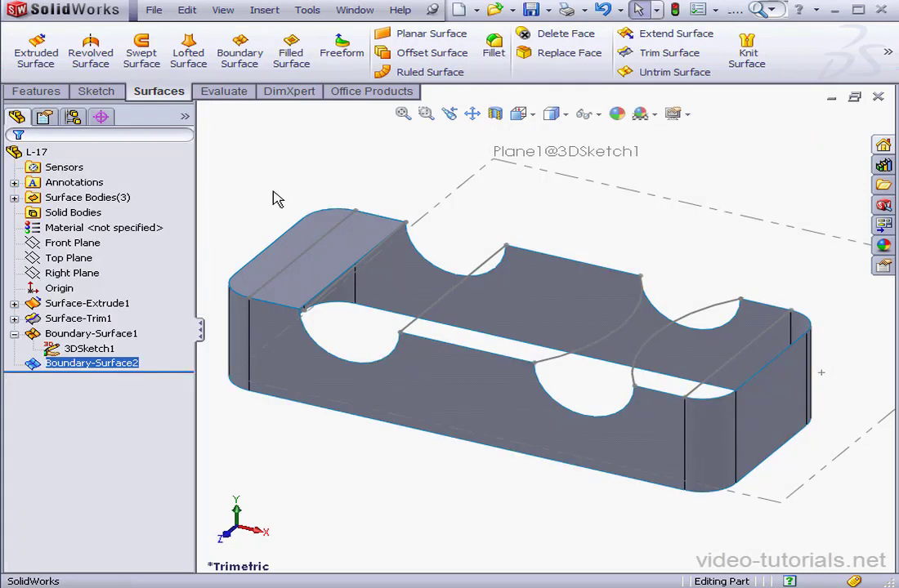
Create a boundary surface joining the curved edges of the left pair of notches
click(239, 49)
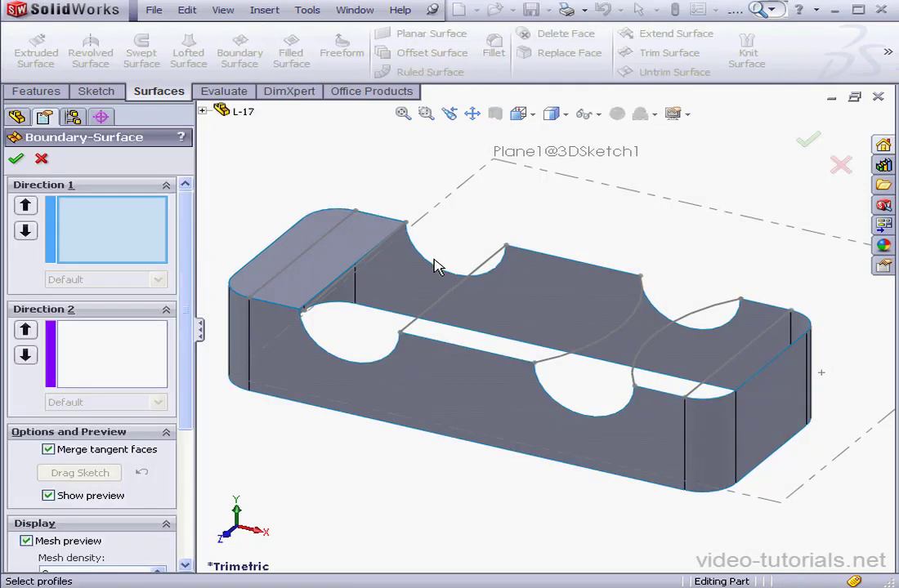
click(436, 272)
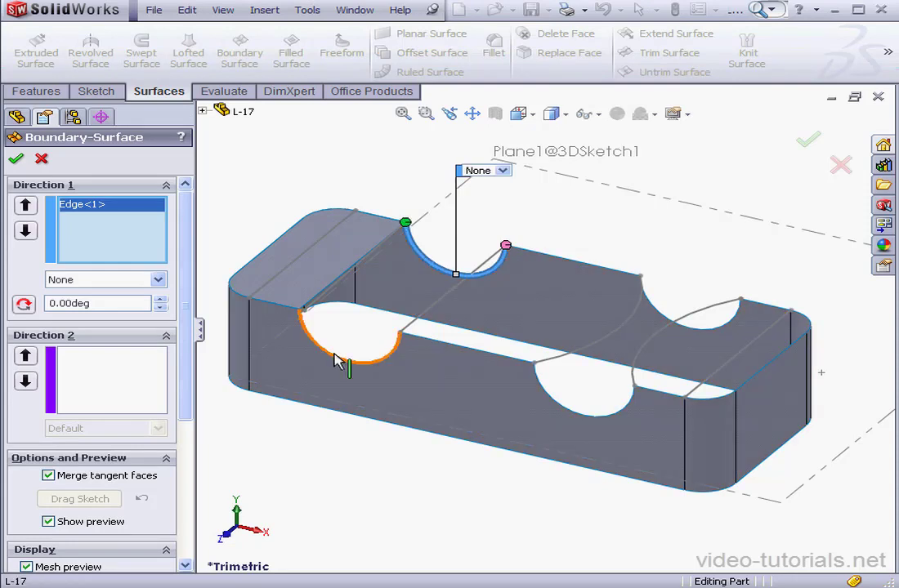
click(335, 361)
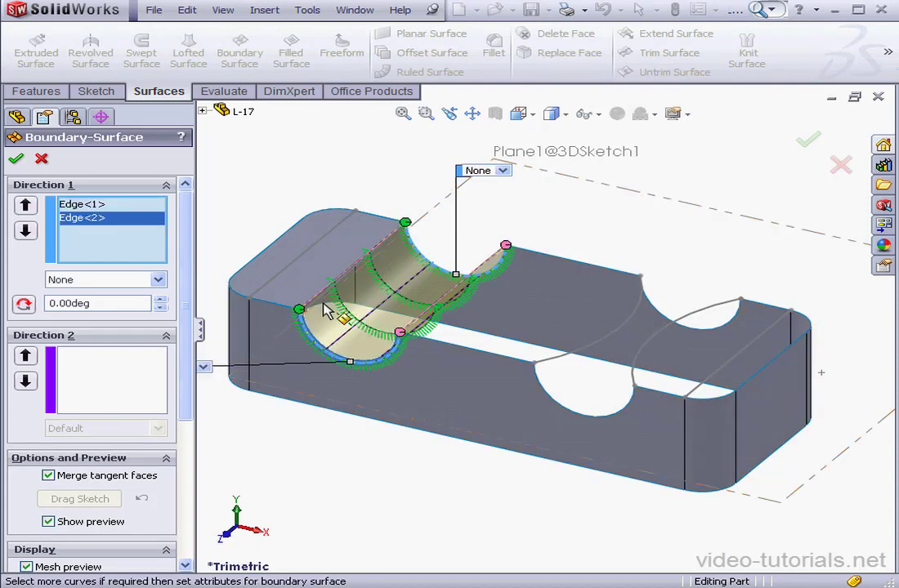
click(16, 160)
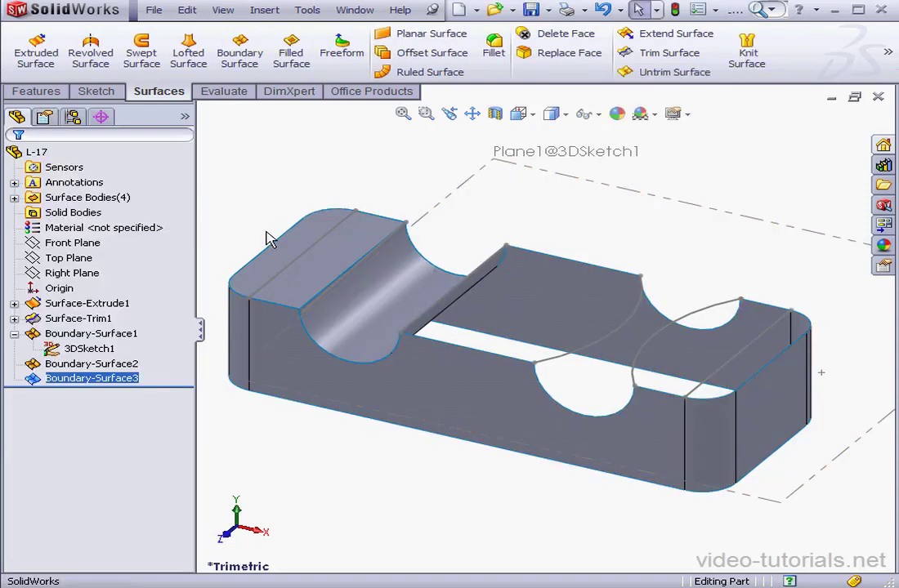
Create a boundary surface over the middle, with the two long straight edges as Direction 1, the adjacent sketch arc and straight sketch line as Direction 2
click(238, 47)
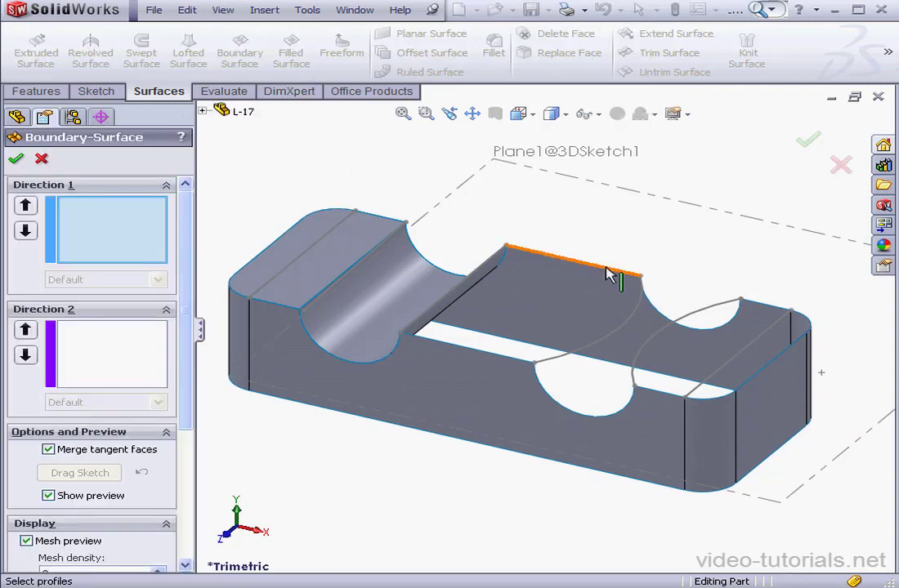
click(608, 278)
click(495, 362)
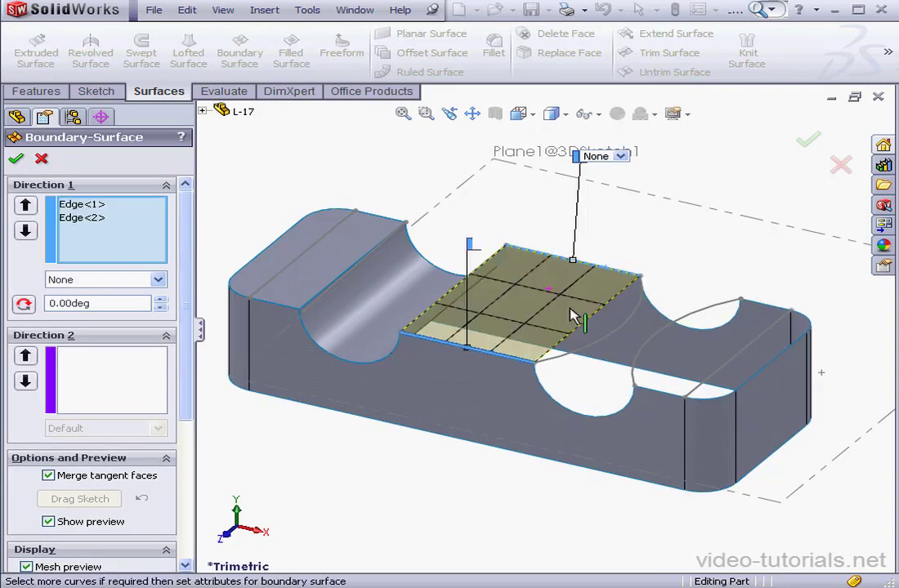
click(138, 387)
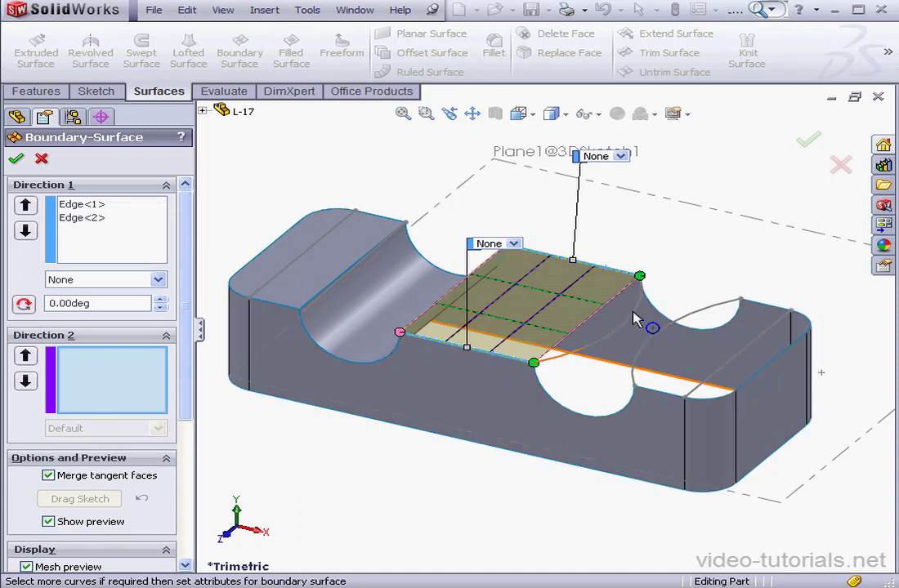
click(627, 327)
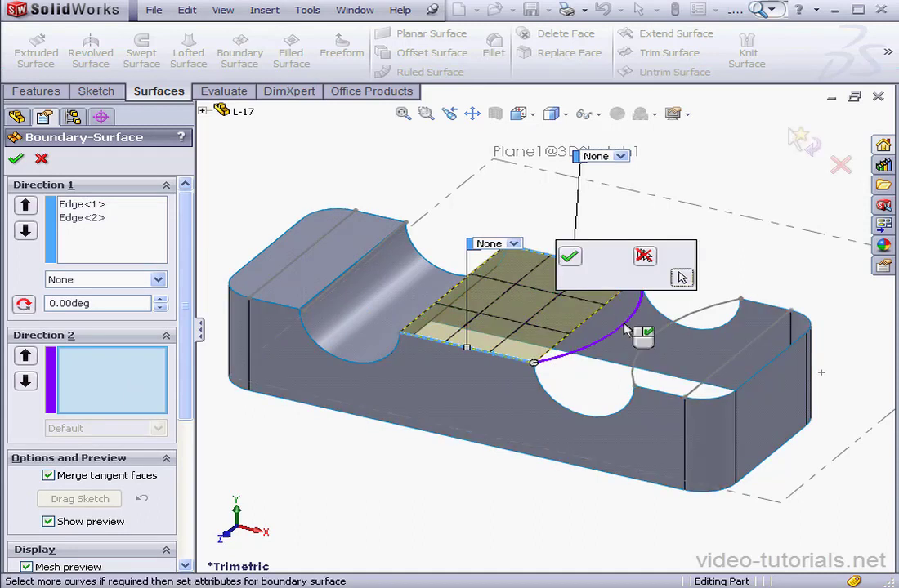
click(570, 260)
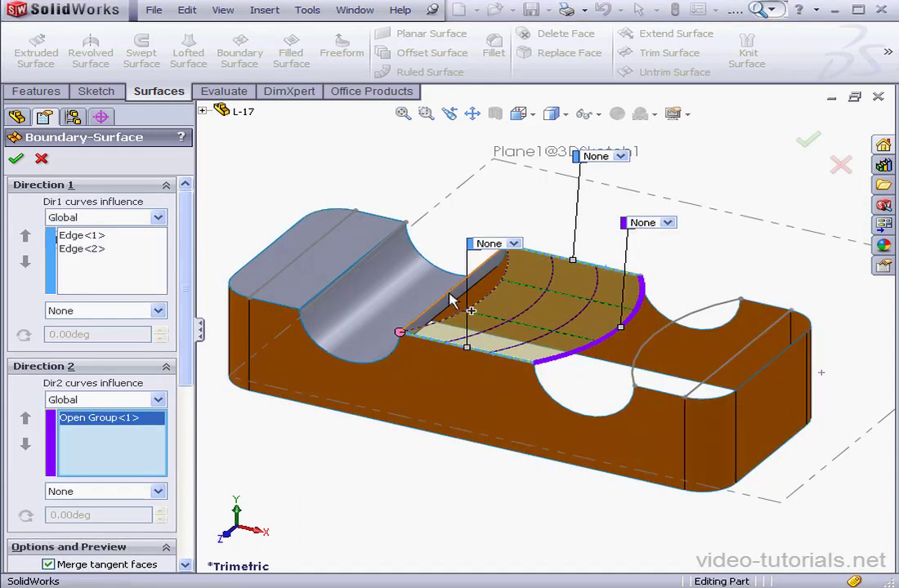
click(451, 302)
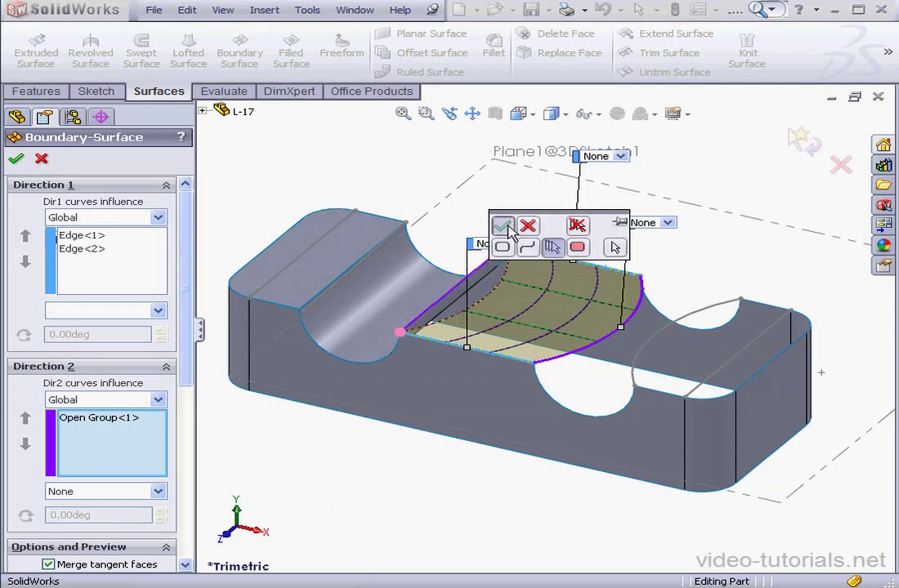
right_click(535, 308)
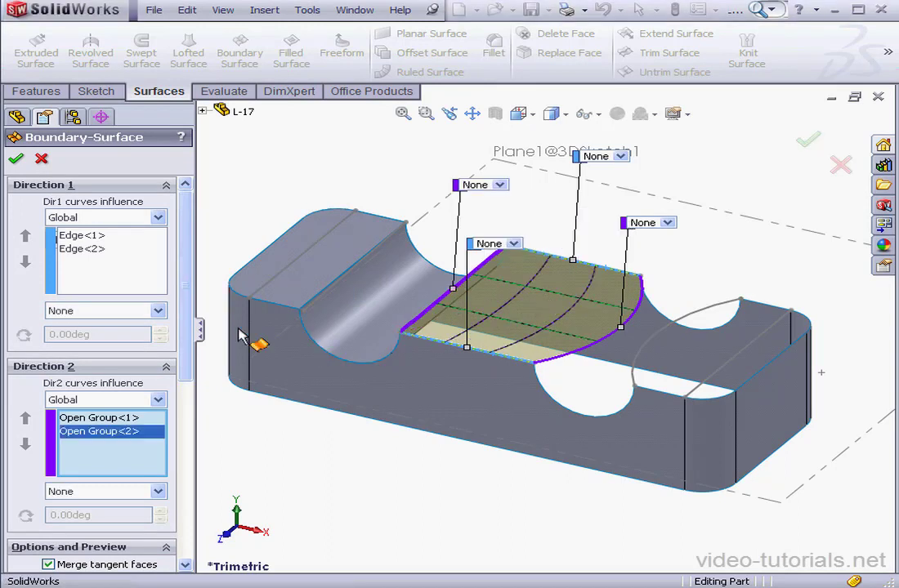
click(17, 159)
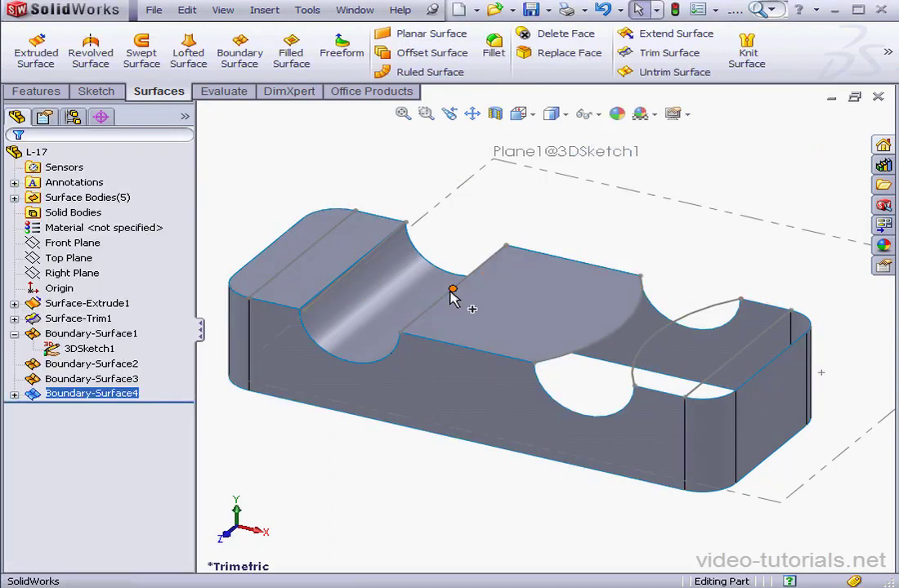
Create a boundary surface through the right pair of notches, with their curved edges as Direction 1 and the two sketch arcs as Direction 2
click(242, 48)
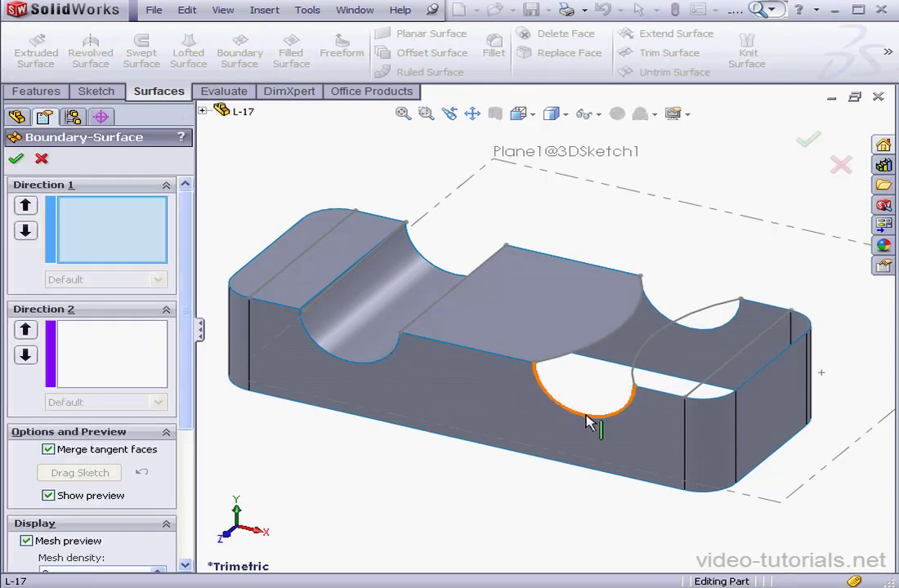
click(587, 420)
click(709, 328)
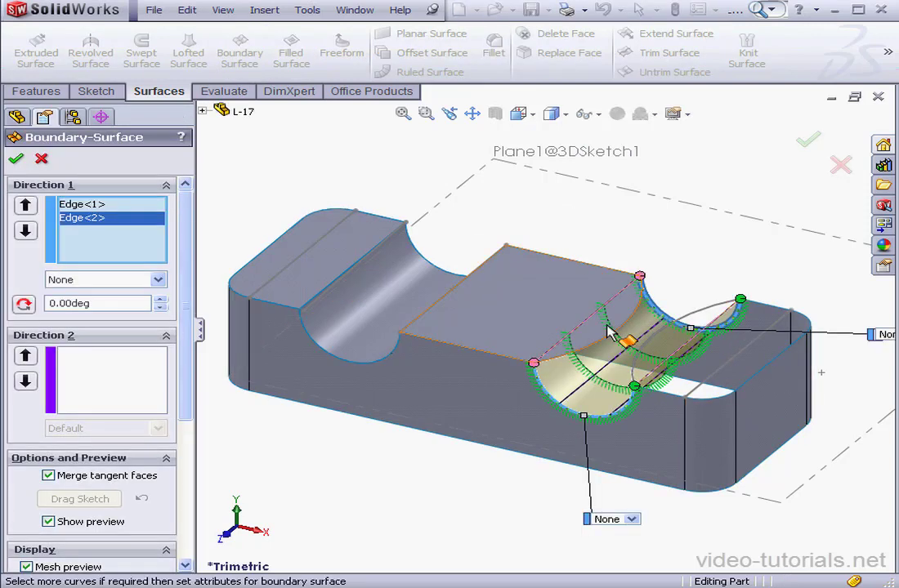
click(136, 373)
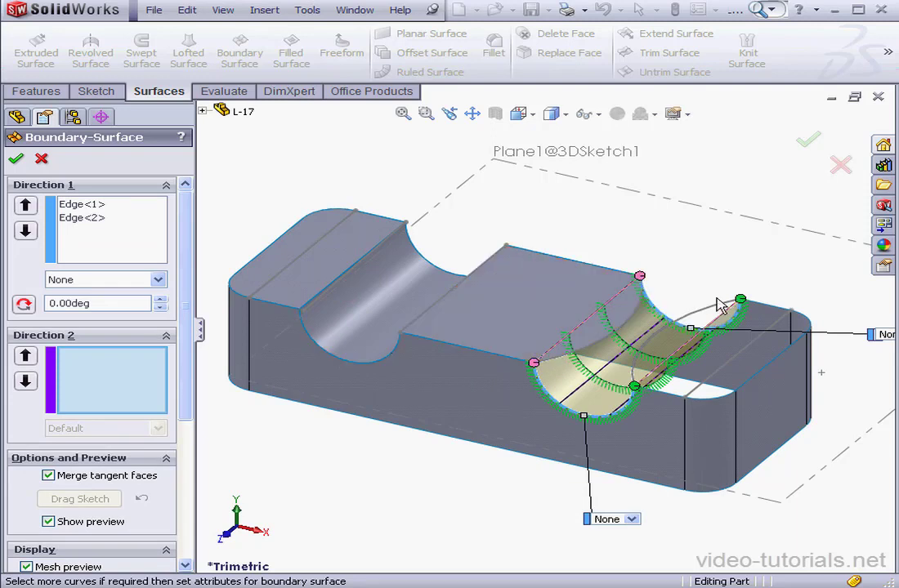
click(606, 347)
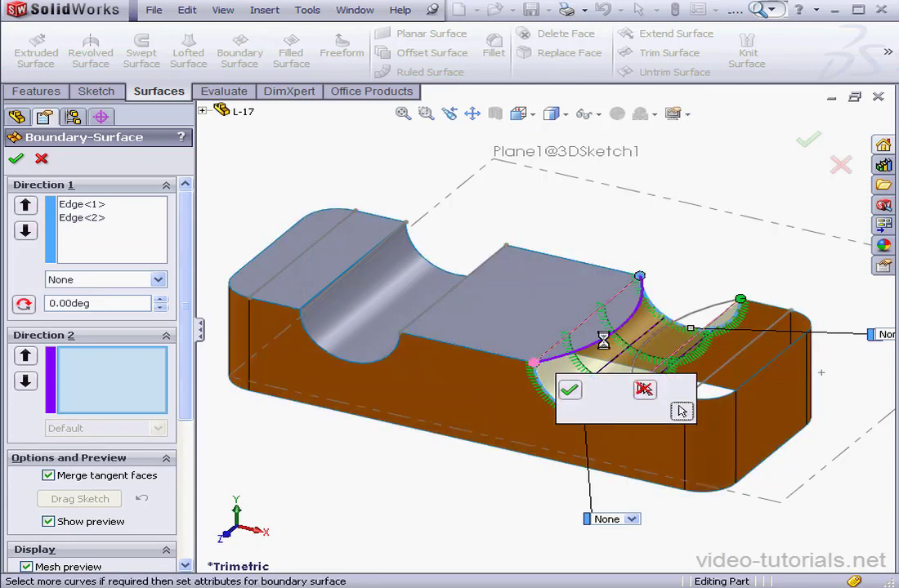
click(716, 313)
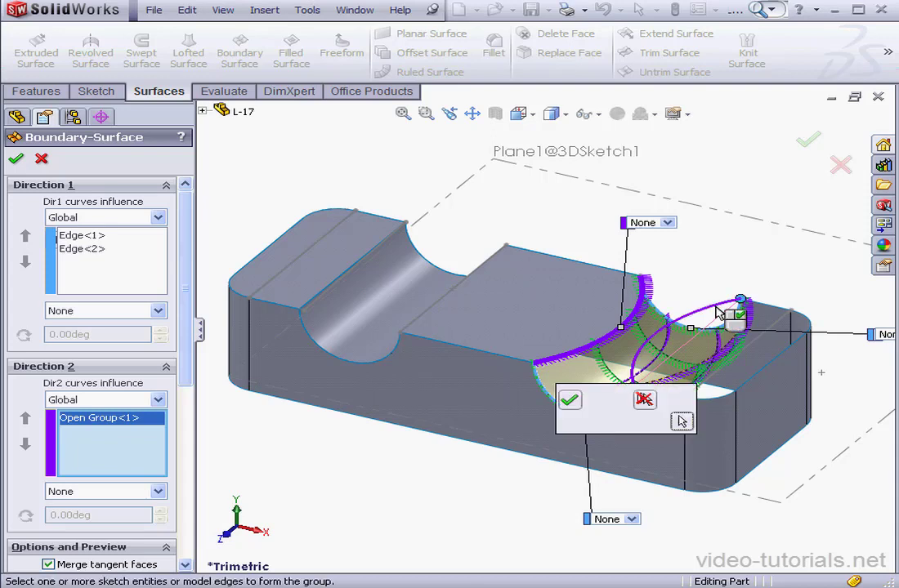
click(569, 400)
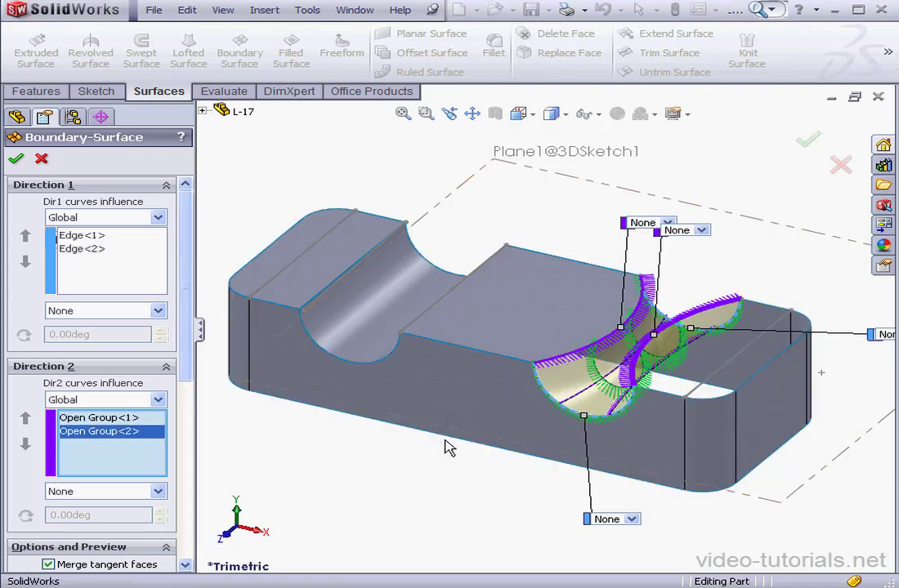
click(16, 158)
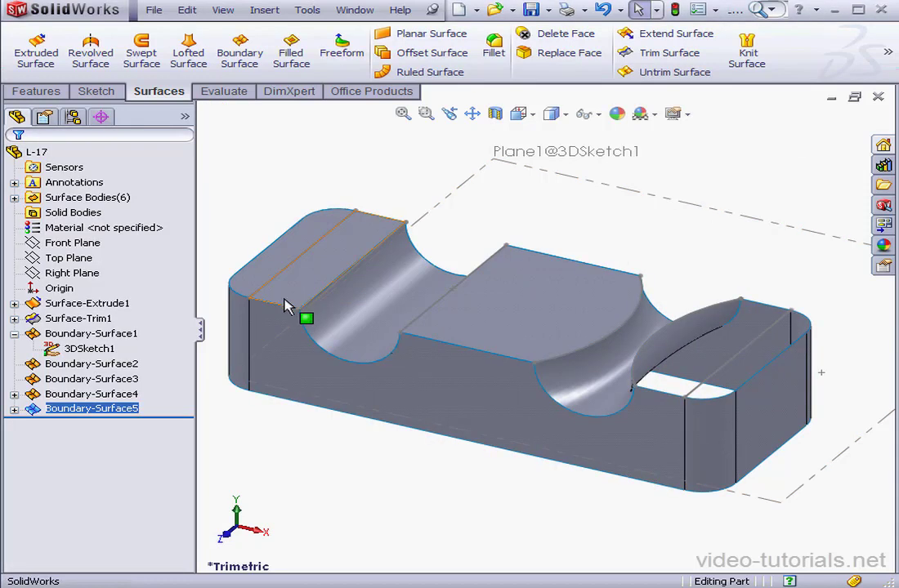
Create a boundary surface right of the right notches, with the short straight edges as Direction 1, the adjacent sketch arc and straight sketch line as Direction 2
click(239, 49)
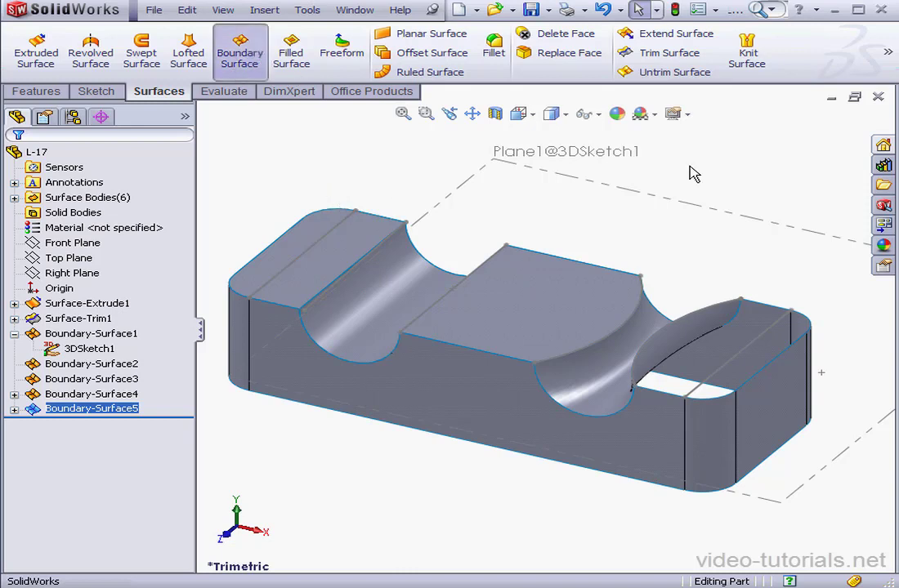
click(761, 304)
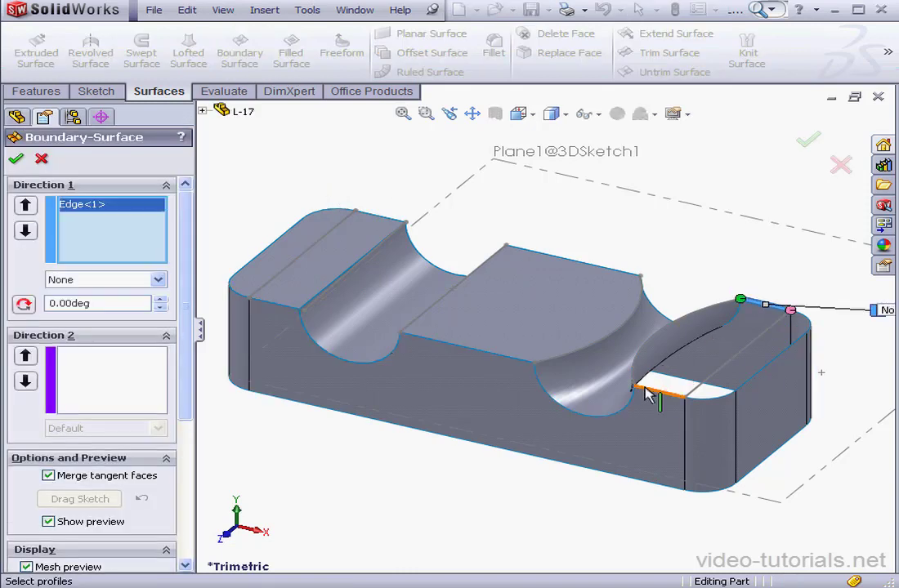
click(656, 397)
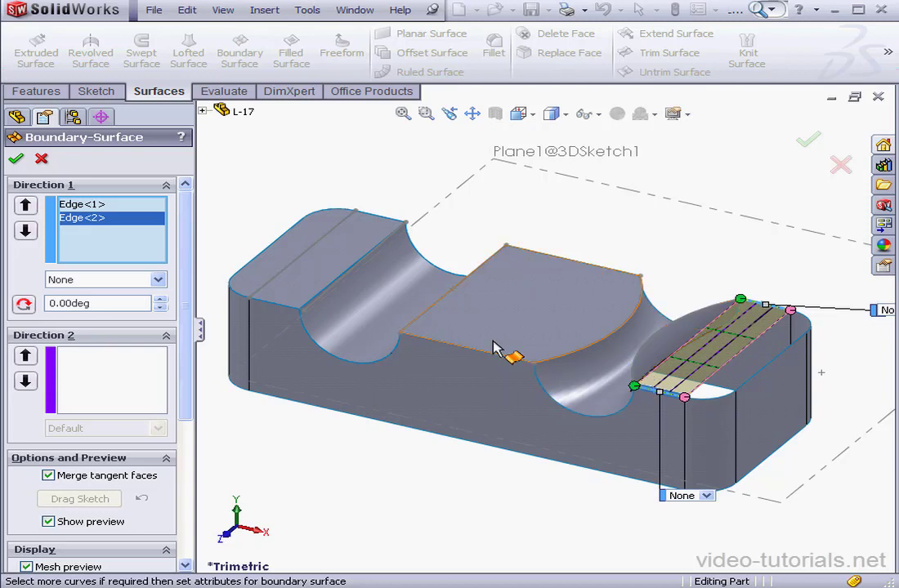
click(145, 372)
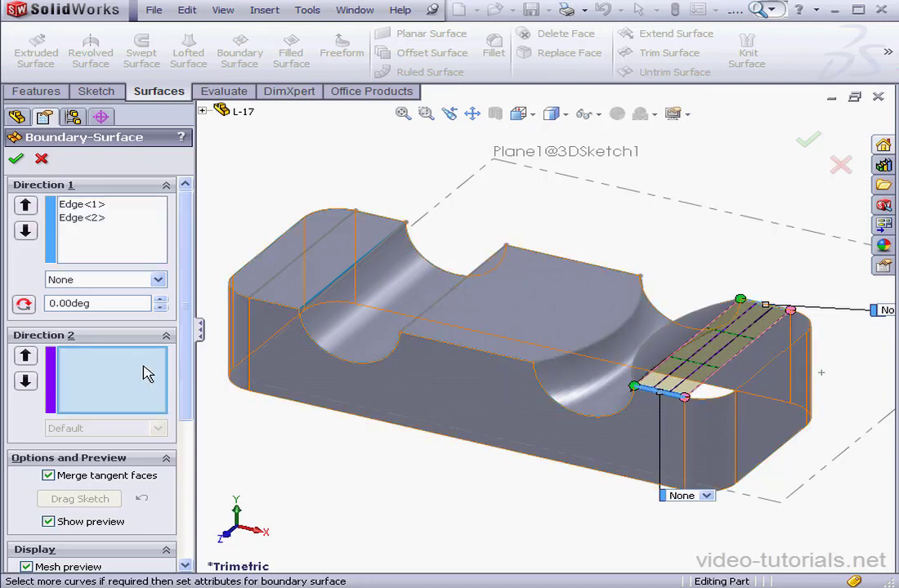
click(677, 326)
click(569, 255)
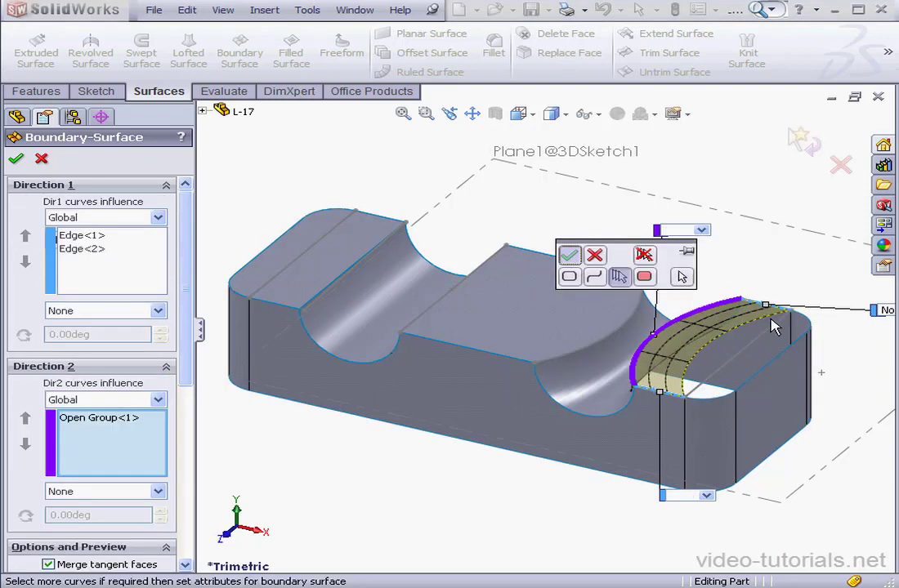
click(764, 350)
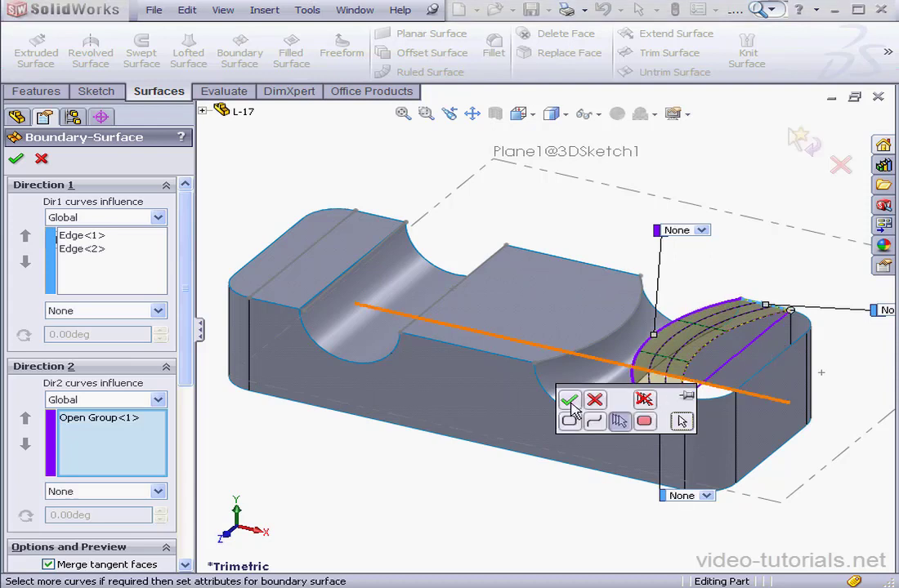
click(569, 400)
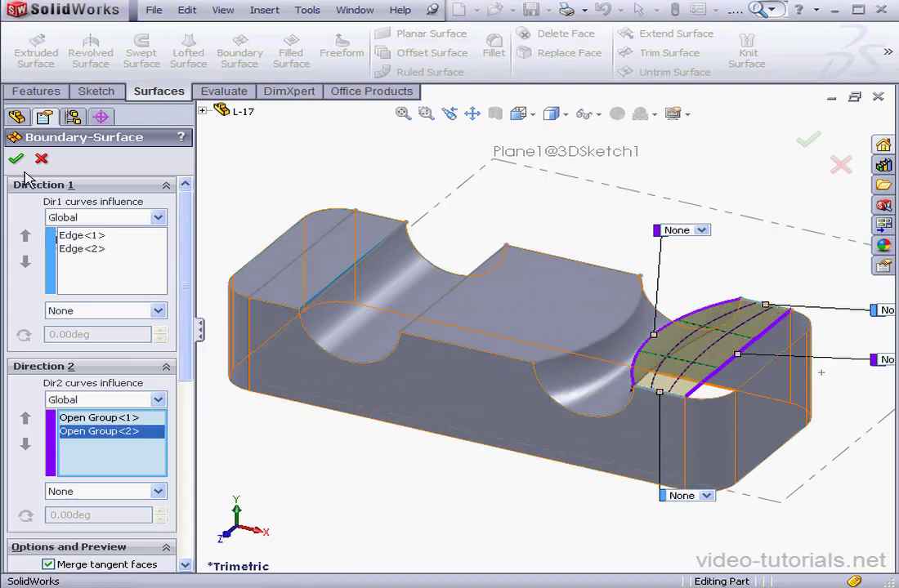
click(17, 159)
Create the right-end boundary surface from the straight end edge and sketch line as Direction 1, connectors flipped, and both rounded corner edges as Direction 2
click(239, 49)
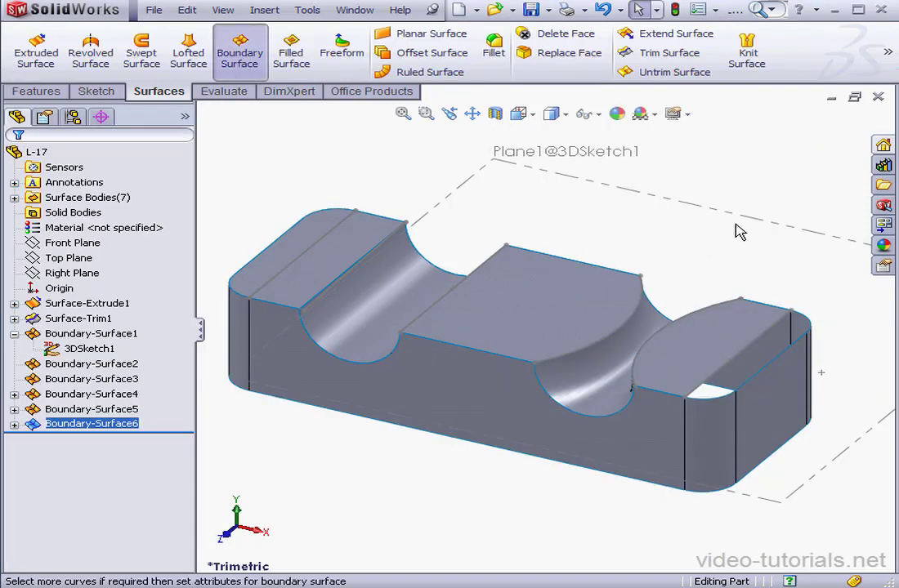
click(773, 368)
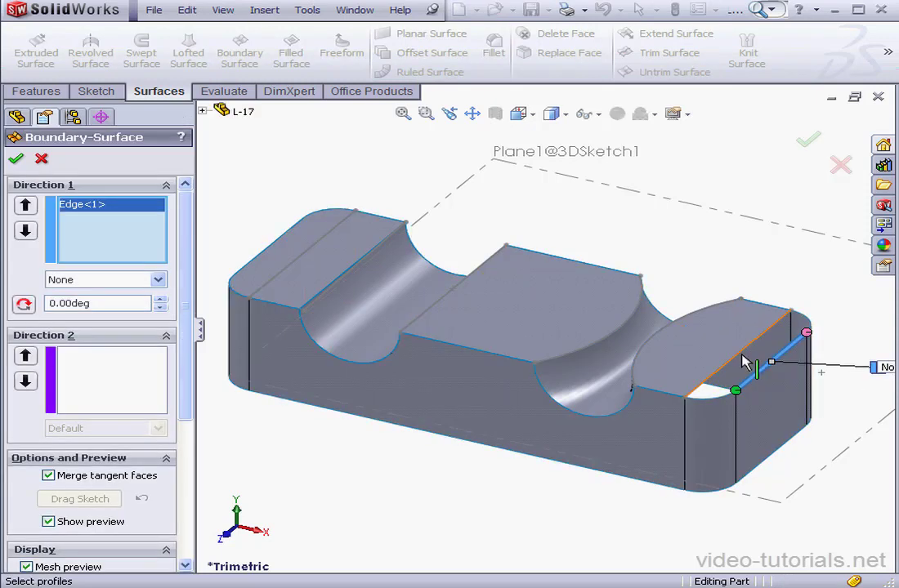
click(743, 360)
click(569, 400)
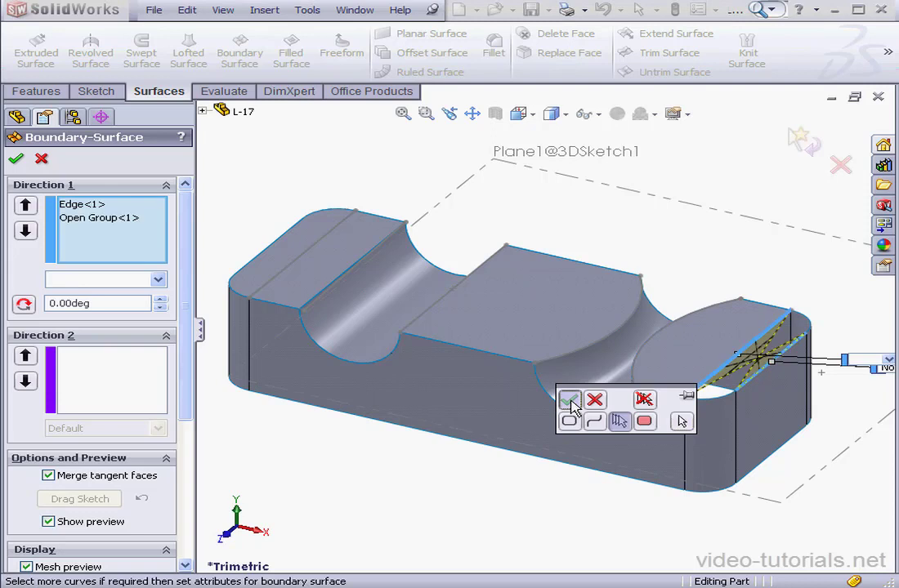
right_click(109, 226)
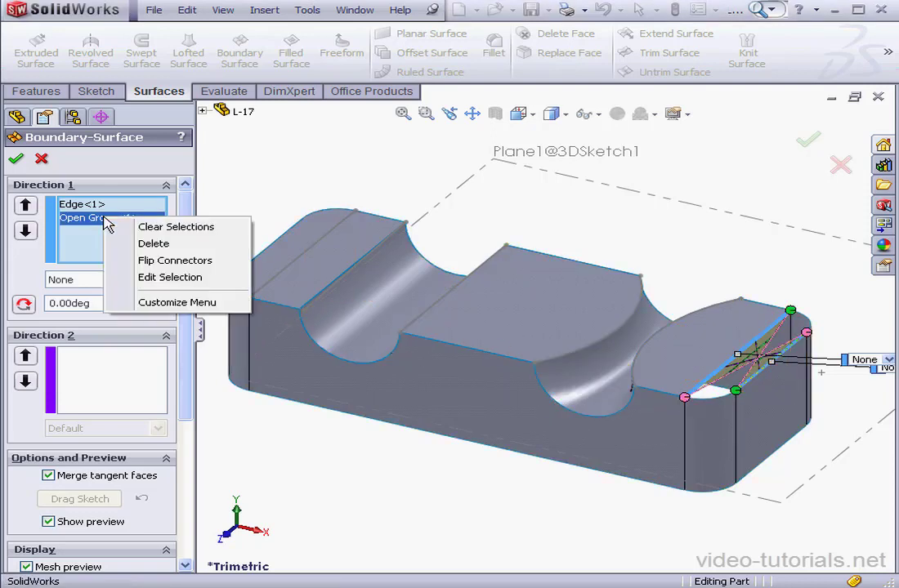
click(175, 259)
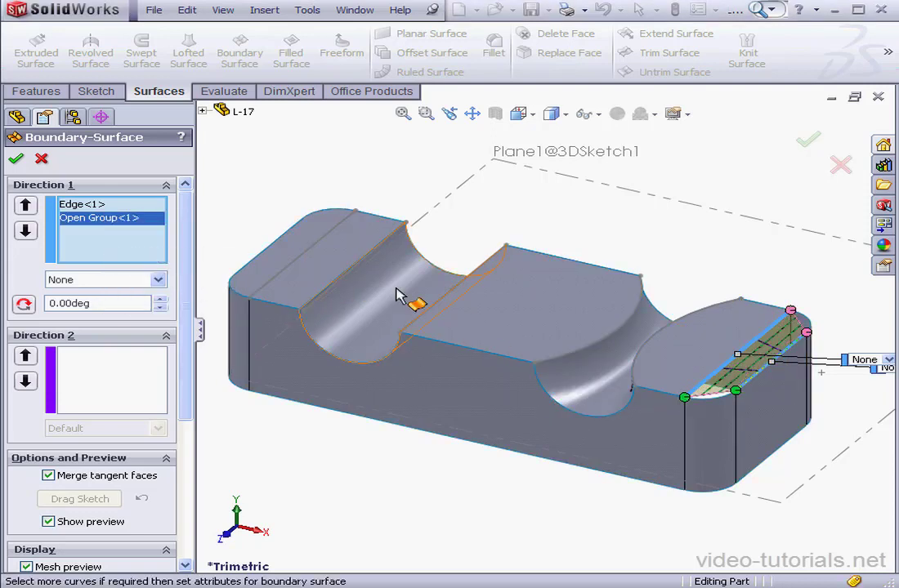
click(116, 378)
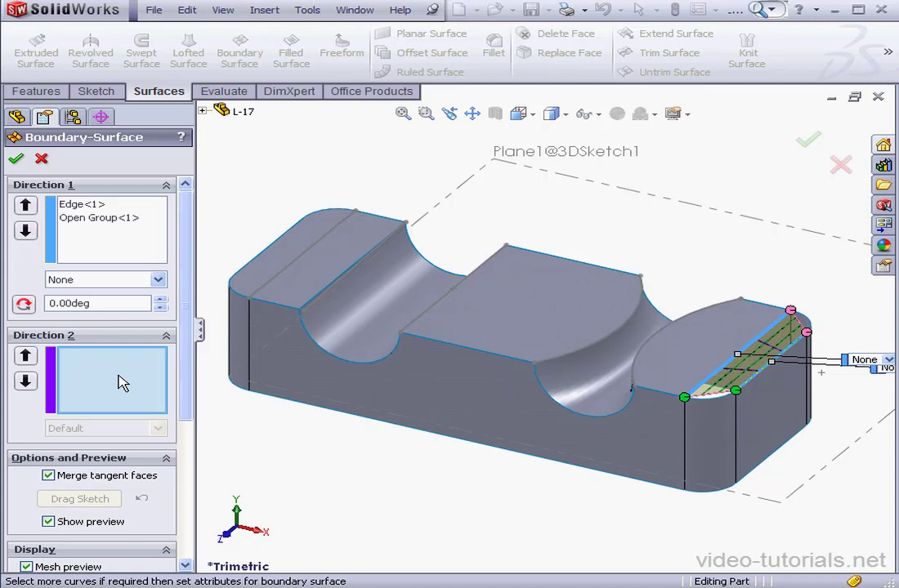
click(798, 314)
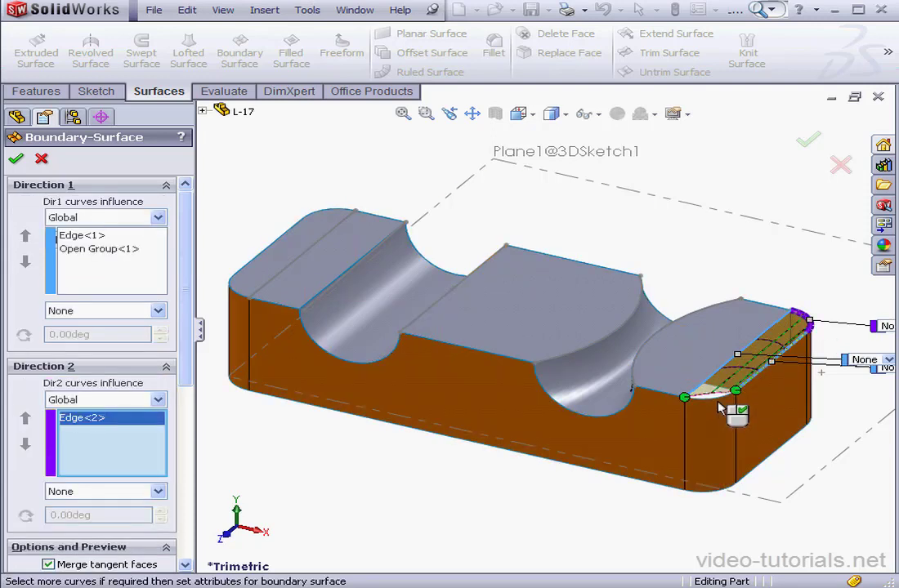
click(709, 397)
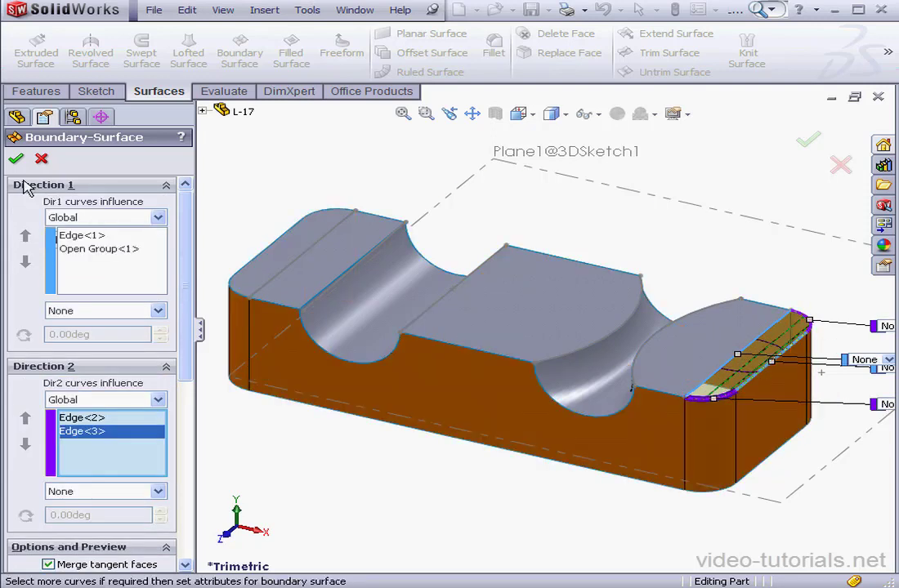
click(16, 159)
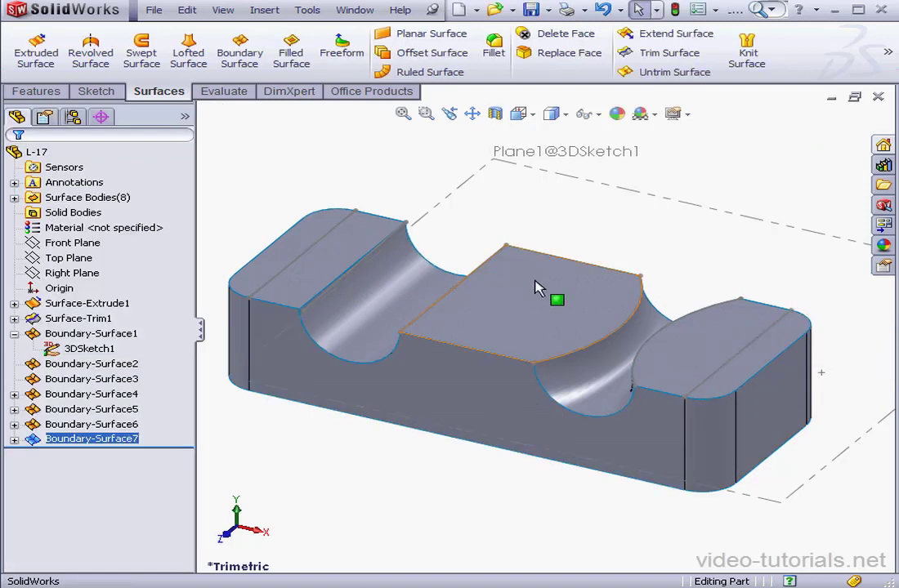
Close the open underside with a planar surface bounded by all eight straight and rounded bottom edges
middle_drag(537, 287, 614, 147)
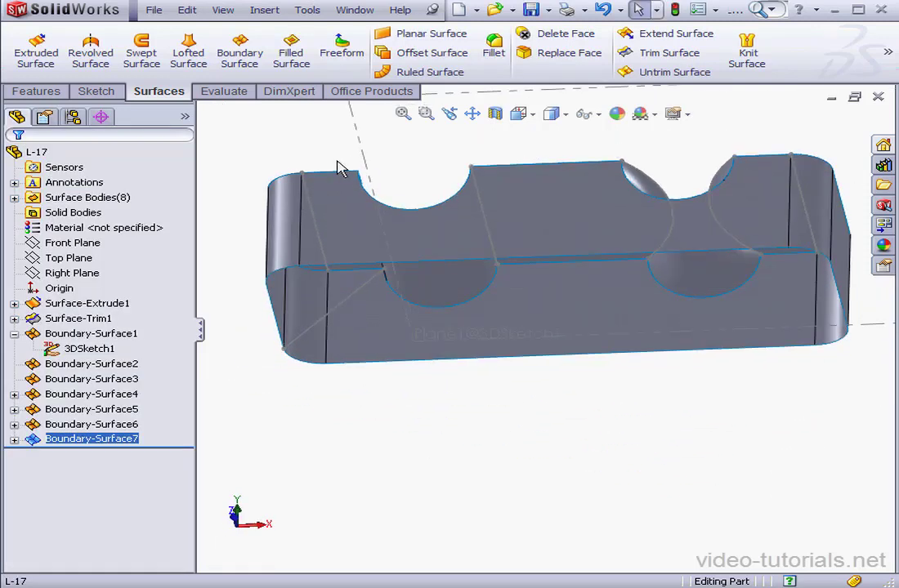
click(433, 35)
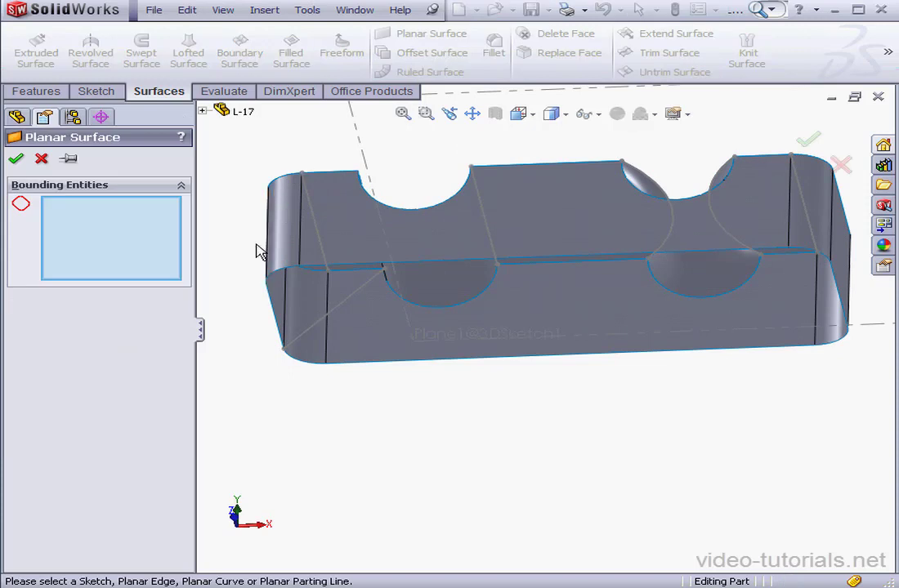
click(278, 276)
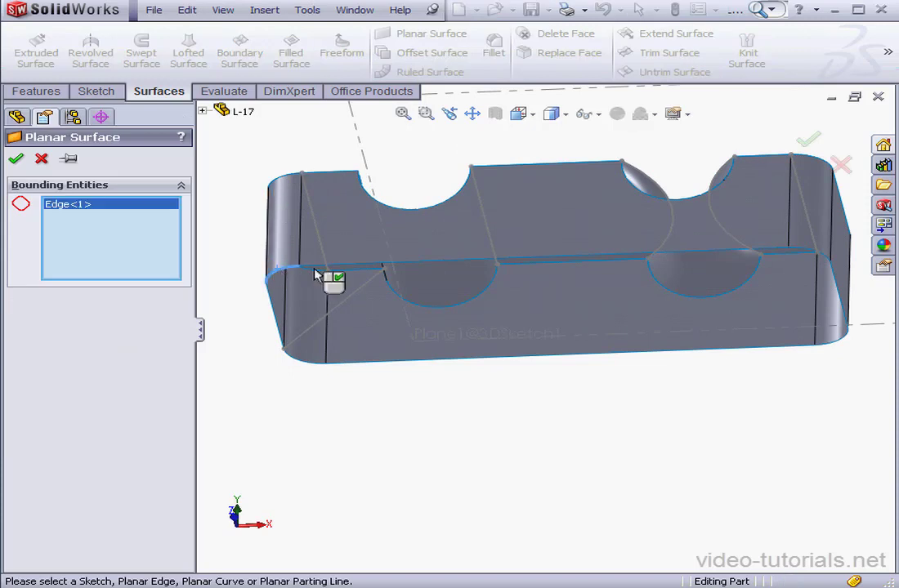
click(369, 268)
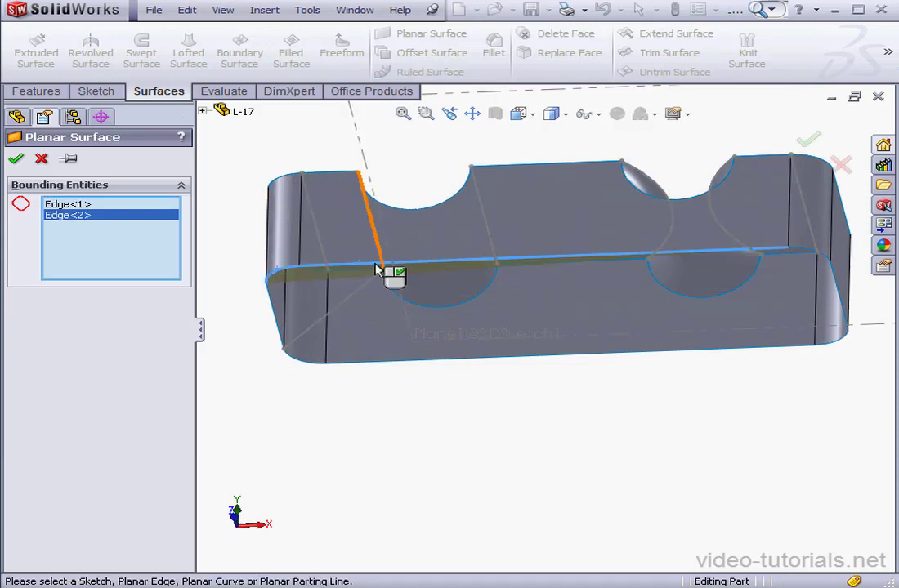
click(805, 254)
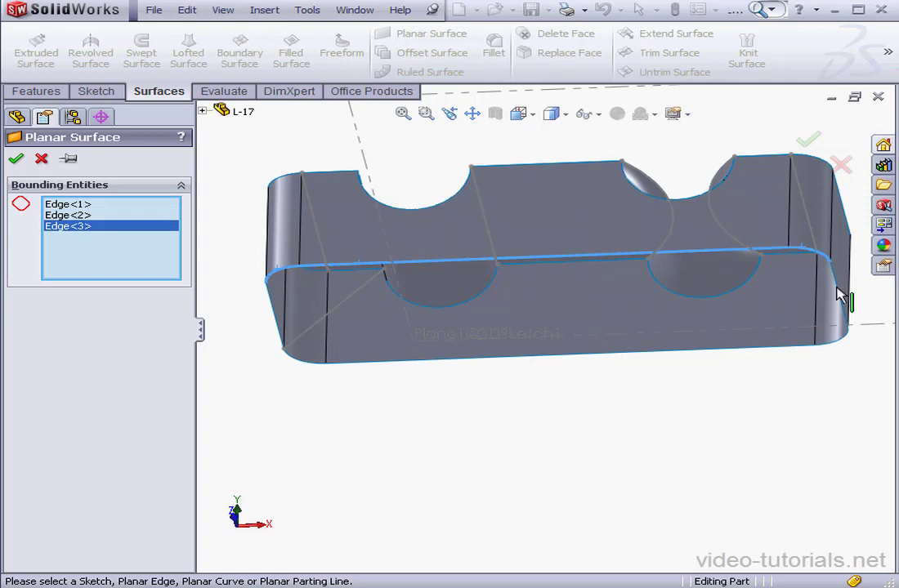
click(841, 296)
click(846, 349)
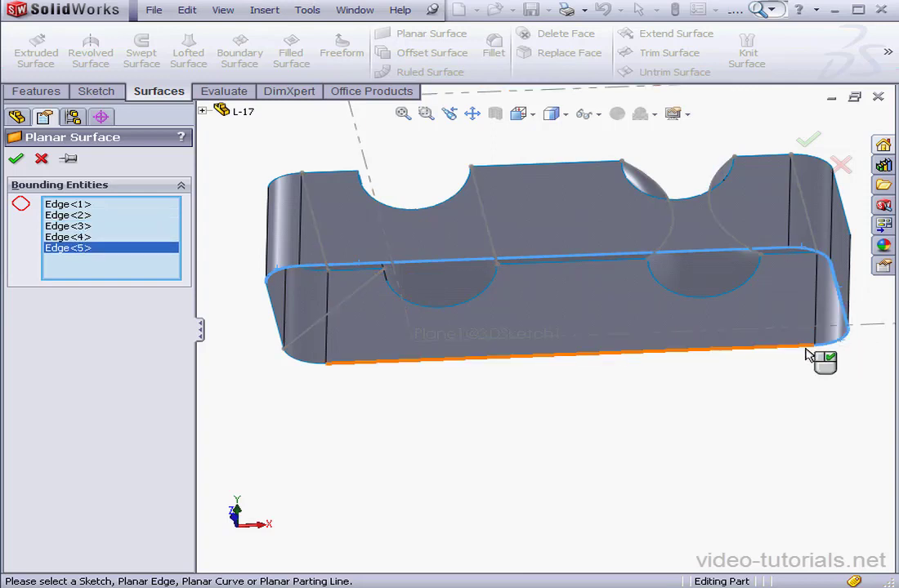
click(815, 347)
click(314, 366)
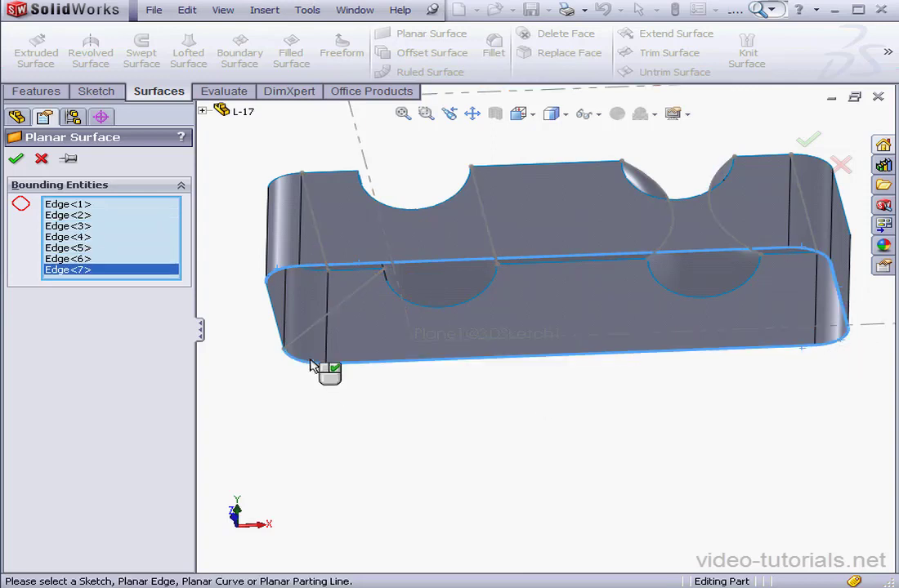
click(285, 342)
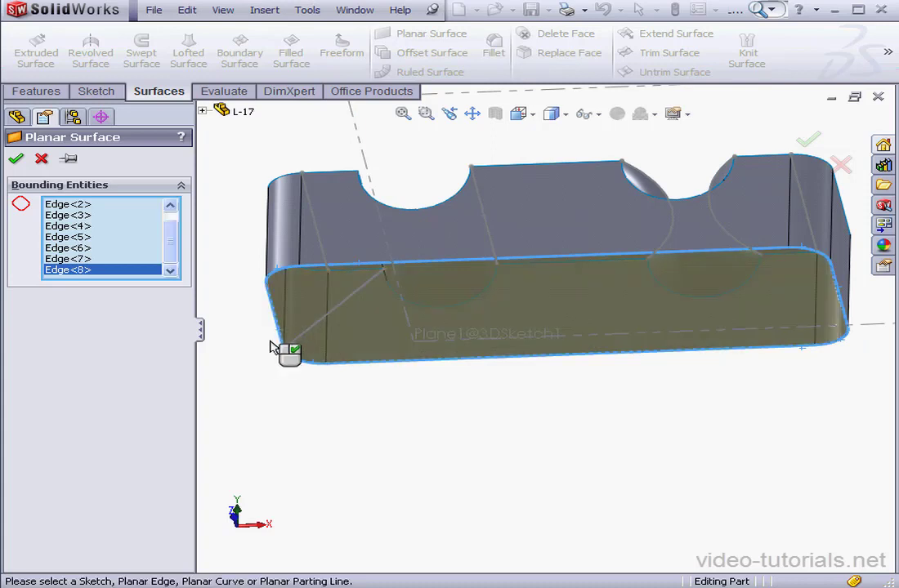
click(14, 161)
Knit all surfaces from Surface-Trim1 through Surface-Plane1 together with the Try to form solid option enabled
middle_drag(495, 275, 507, 160)
click(472, 113)
drag(491, 174, 465, 262)
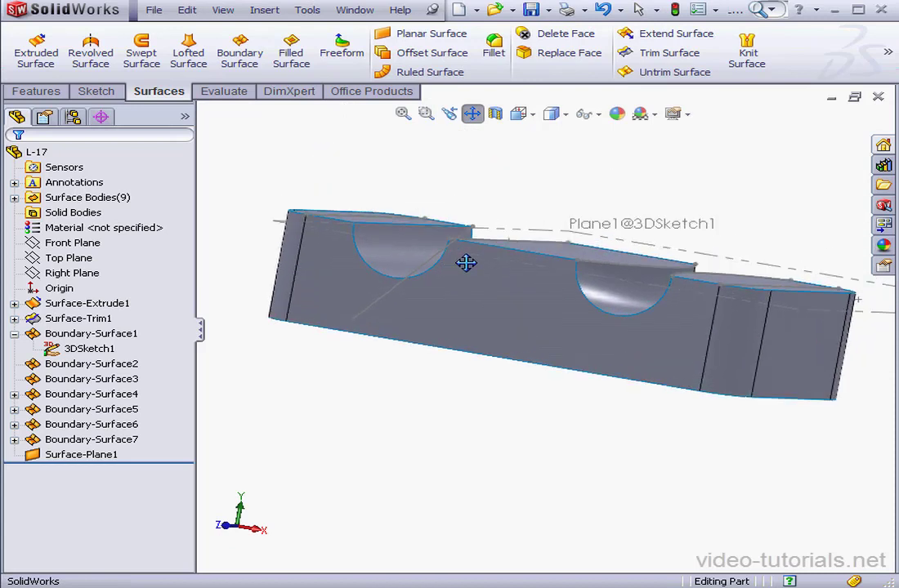
click(472, 113)
click(36, 335)
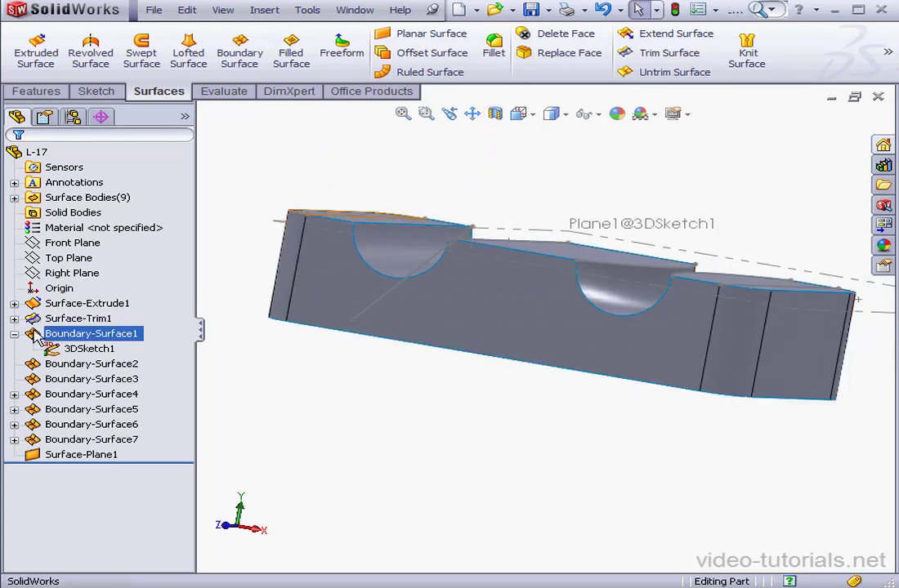
click(14, 333)
click(29, 318)
ctrl+click(90, 441)
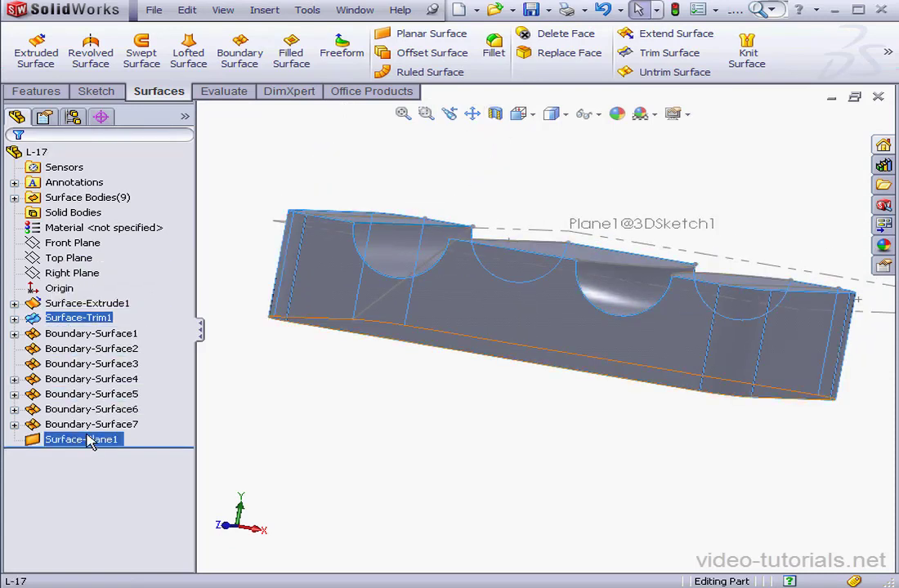
shift+click(90, 442)
click(746, 51)
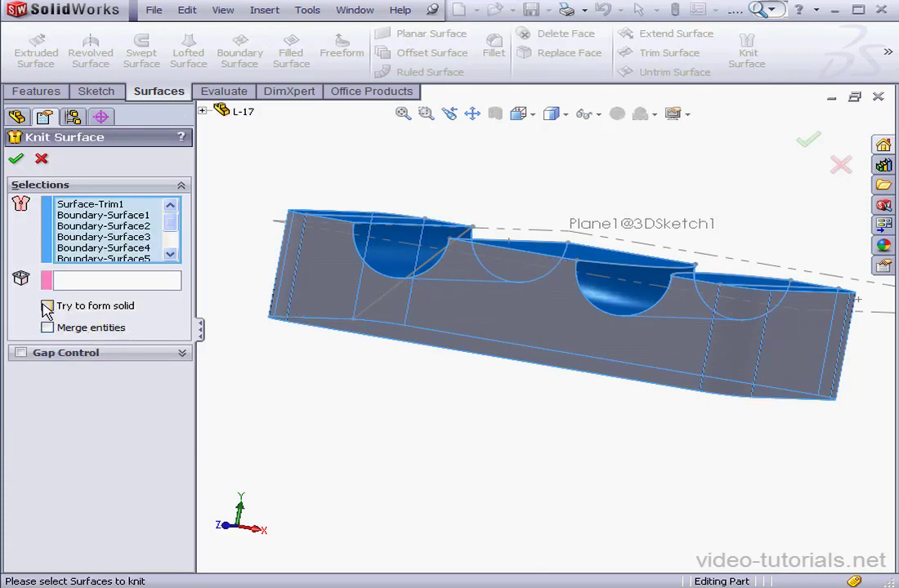
click(16, 159)
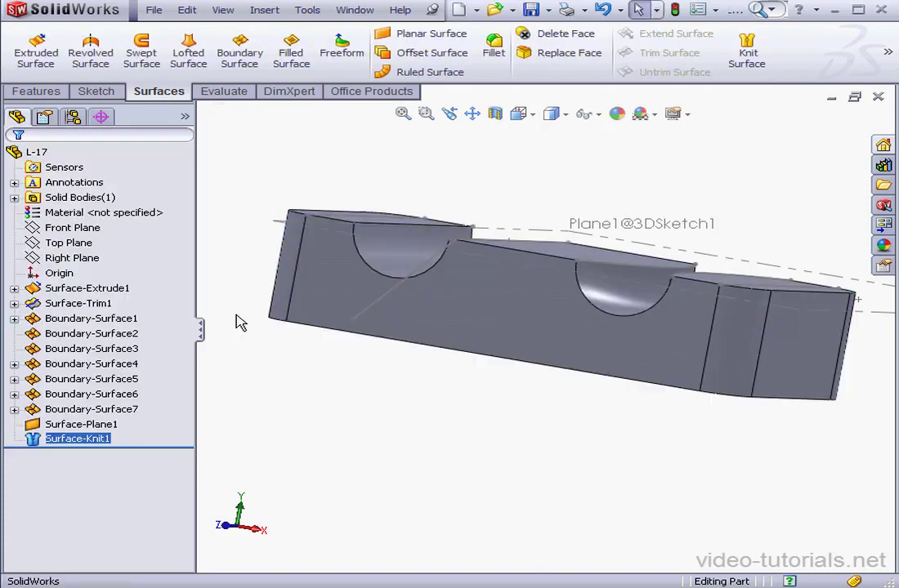
Section the part along the Front Plane at 0.00 mm offset to inspect its interior
middle_drag(461, 297, 481, 259)
click(495, 114)
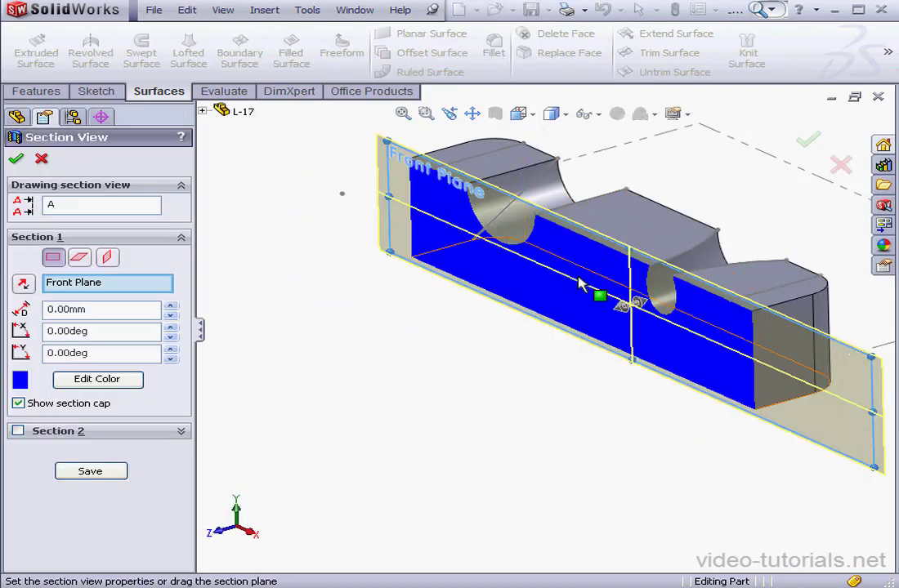
click(16, 160)
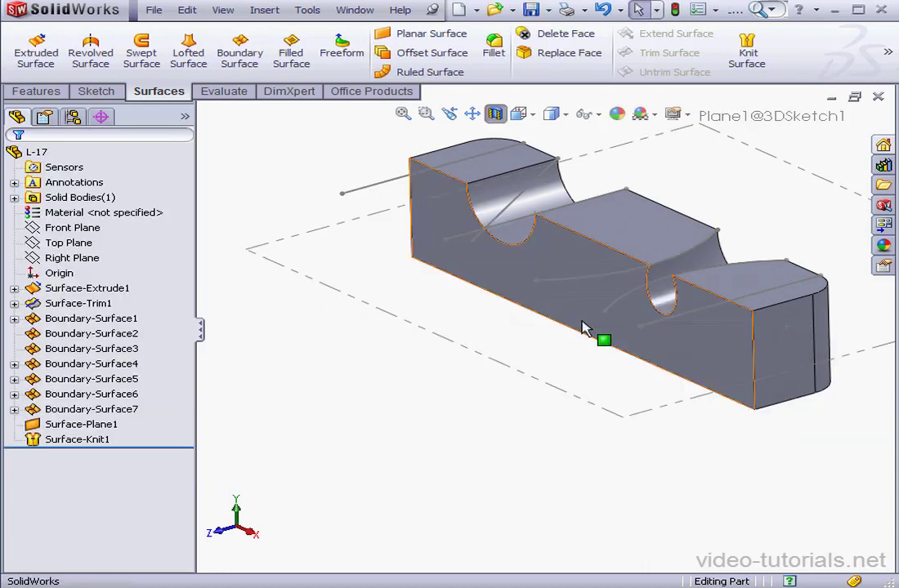